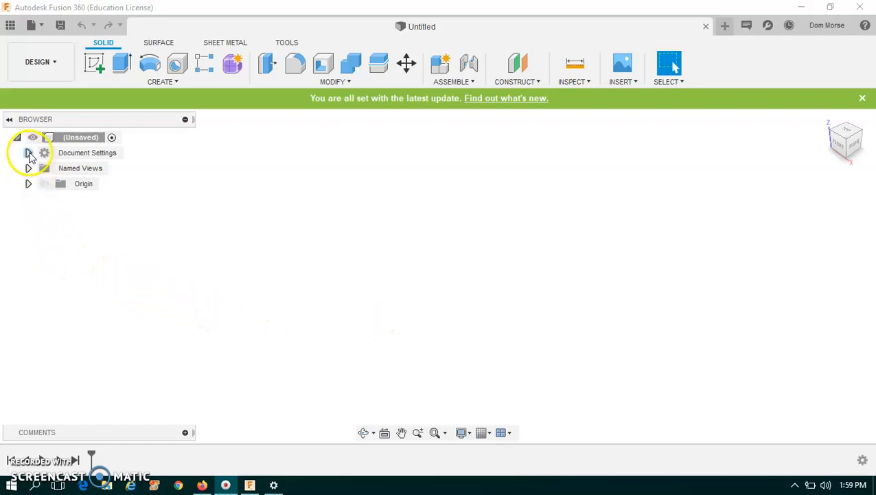
- Change the document's active units to Inch
left_click(29, 153)
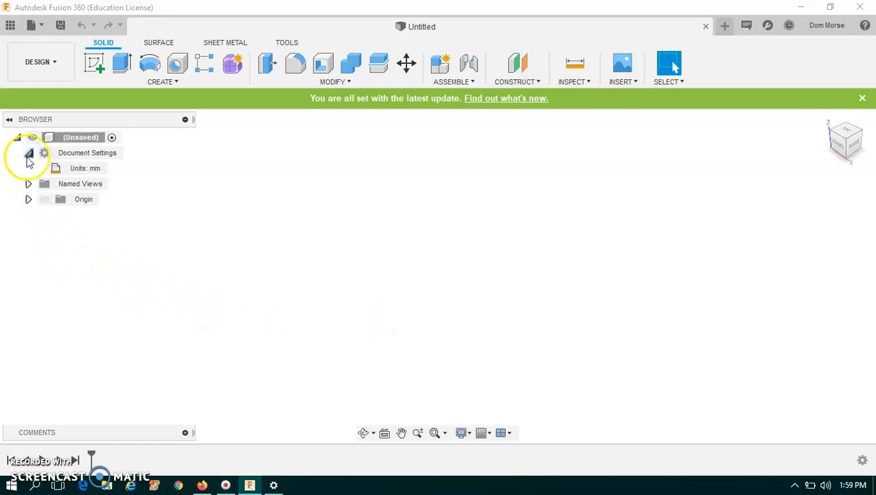
mouse_move(61, 173)
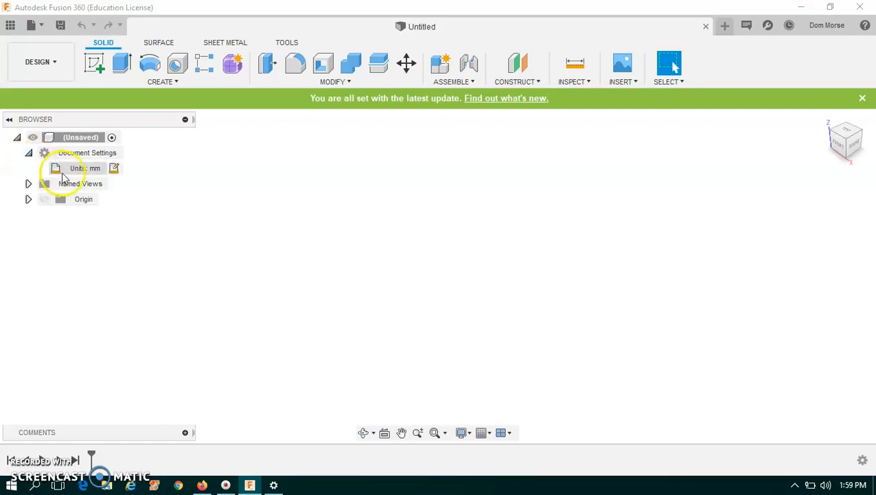
left_click(114, 169)
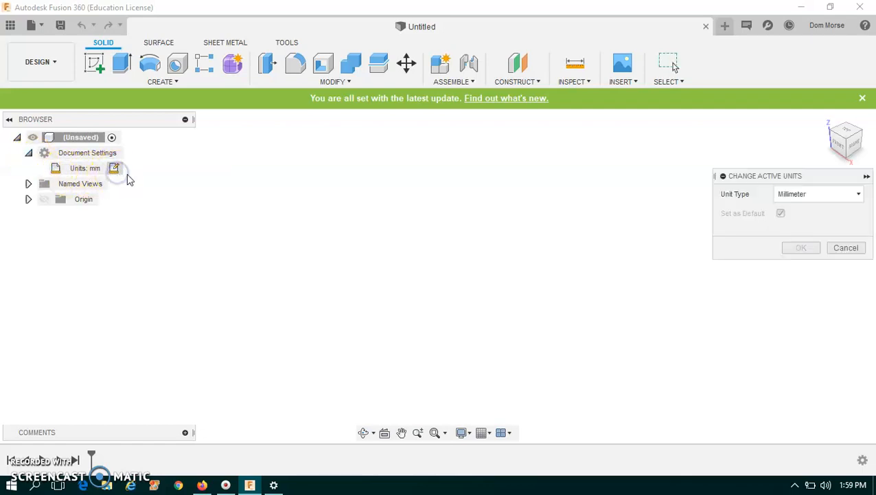
left_click(818, 195)
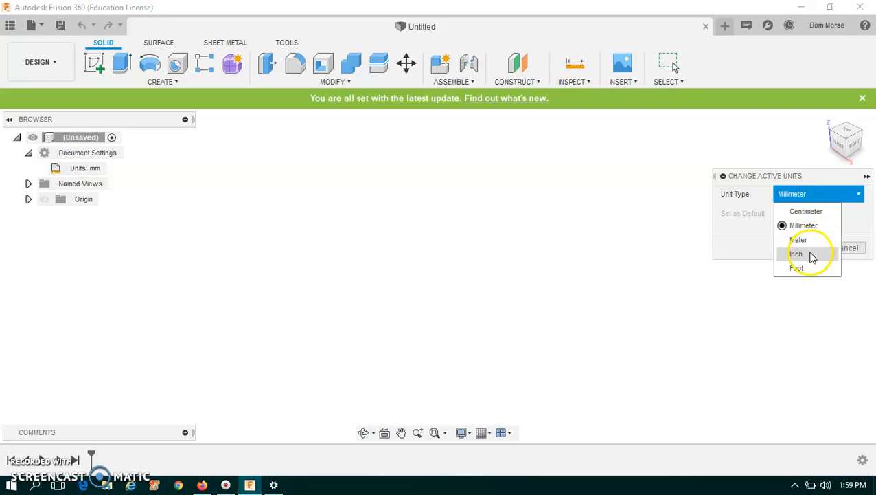
left_click(811, 253)
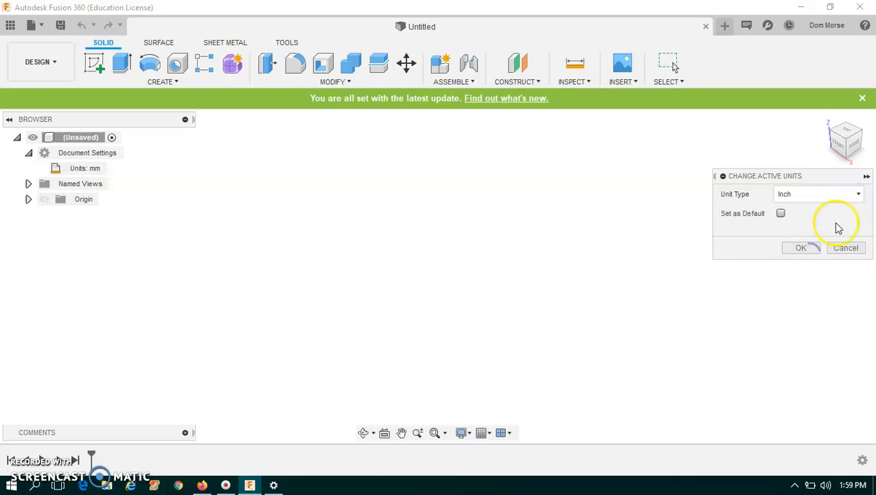
left_click(803, 248)
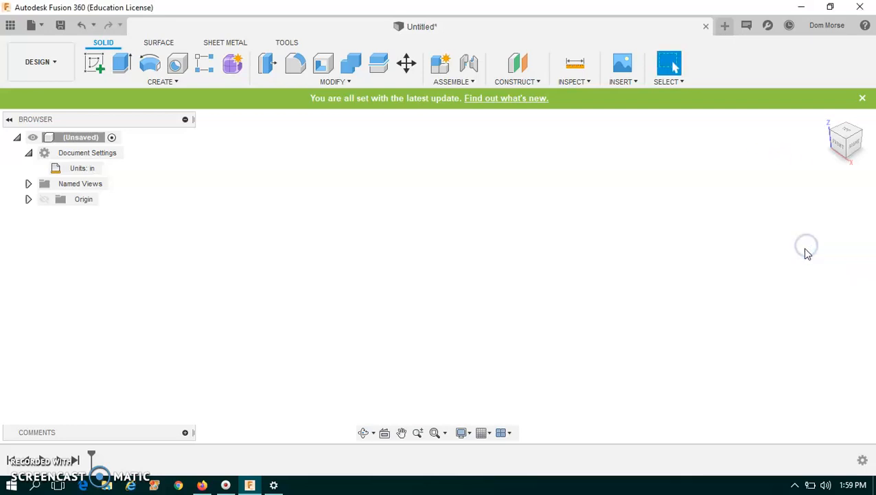
- Start a new sketch on the horizontal XY origin plane
left_click(96, 69)
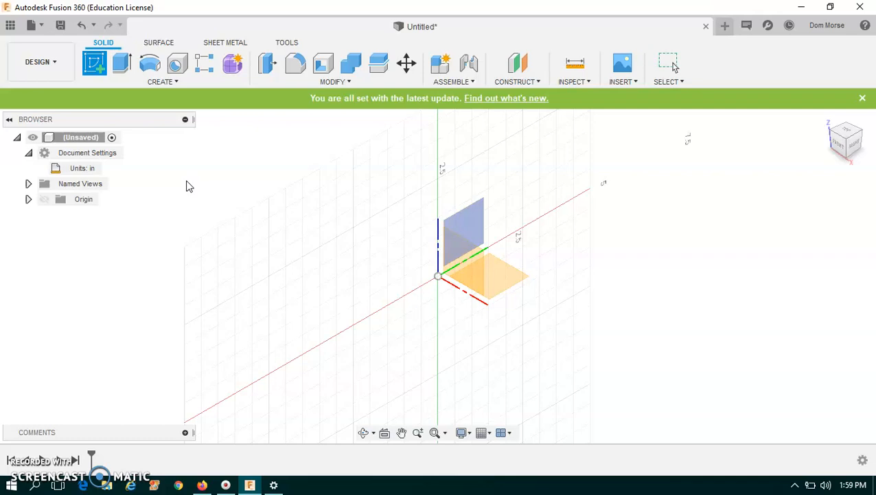
left_click(535, 287)
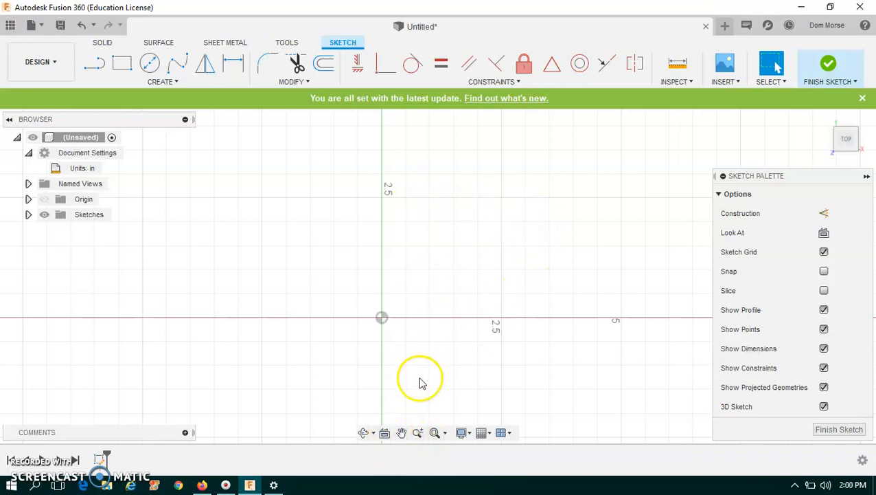
left_click(401, 433)
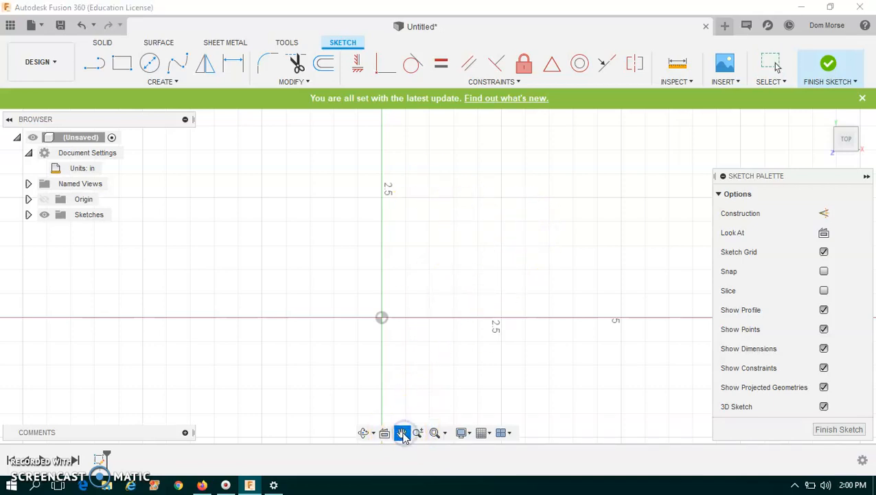
mouse_move(489, 180)
left_mouse_down()
mouse_move(454, 207)
mouse_move(231, 289)
mouse_move(508, 241)
mouse_move(335, 172)
mouse_move(422, 253)
left_mouse_up()
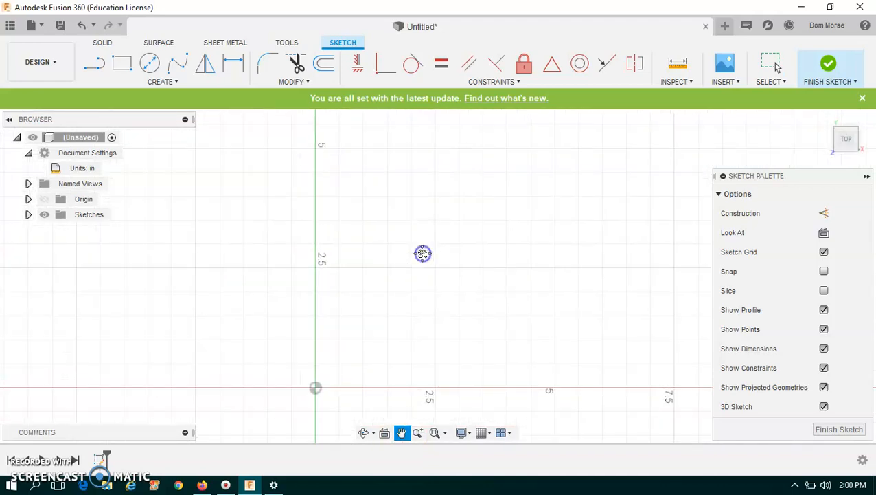
left_click(419, 432)
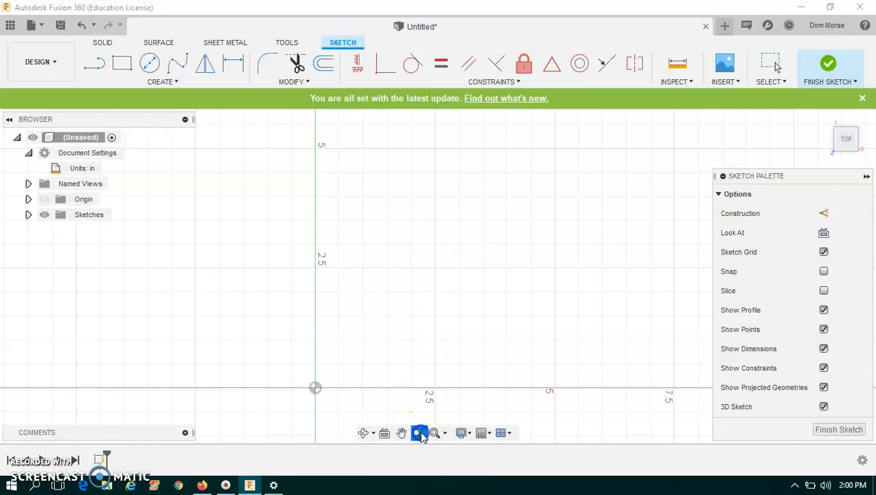
left_click(429, 252)
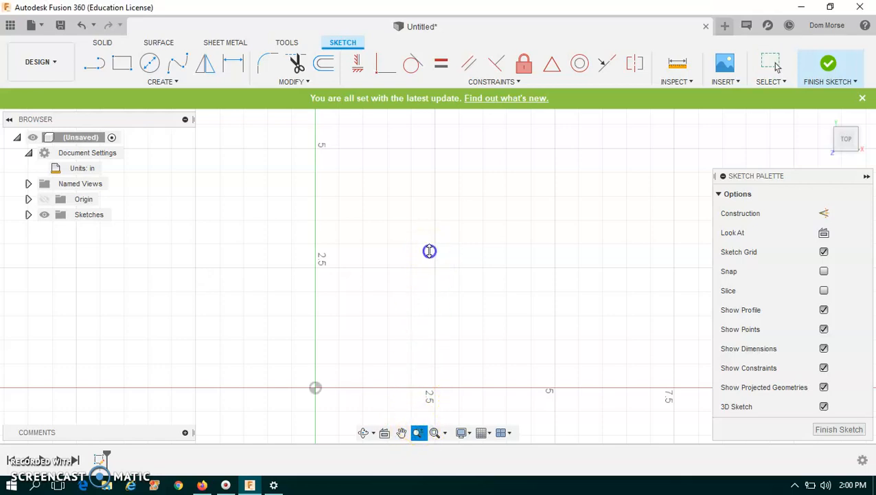
mouse_move(430, 251)
left_mouse_down()
mouse_move(430, 205)
mouse_move(422, 264)
mouse_move(426, 212)
mouse_move(421, 243)
left_mouse_up()
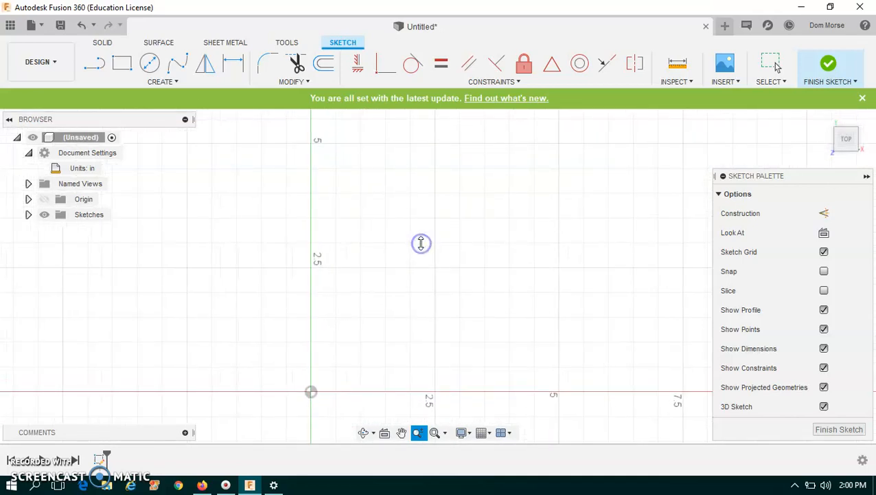
key("Escape")
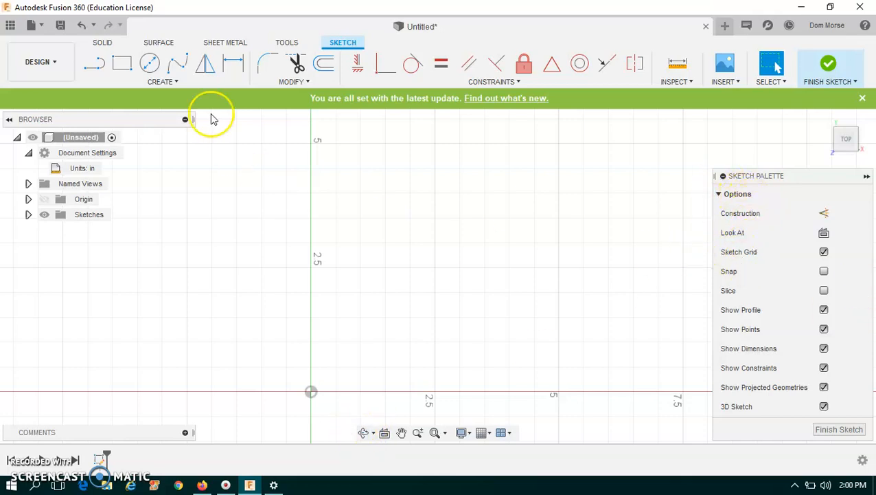
- Draw a two-point rectangle 6 in high and 12 in wide, above and to the right of the origin
left_click(127, 71)
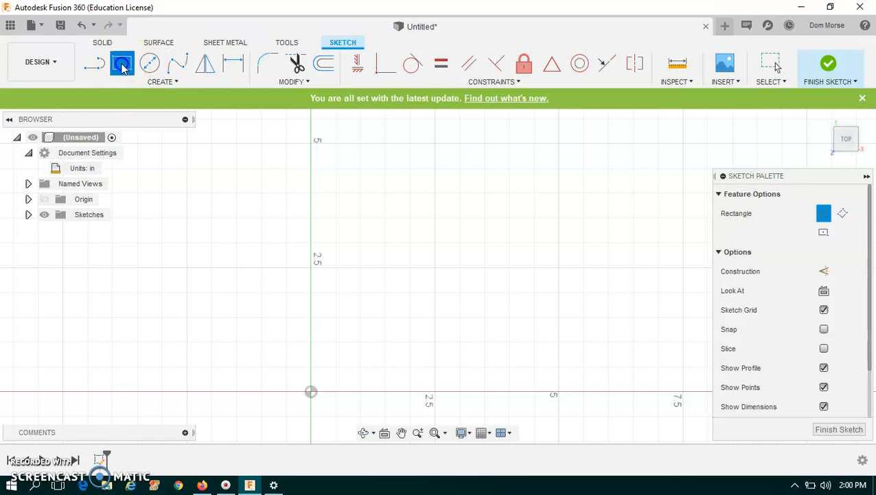
left_click(361, 290)
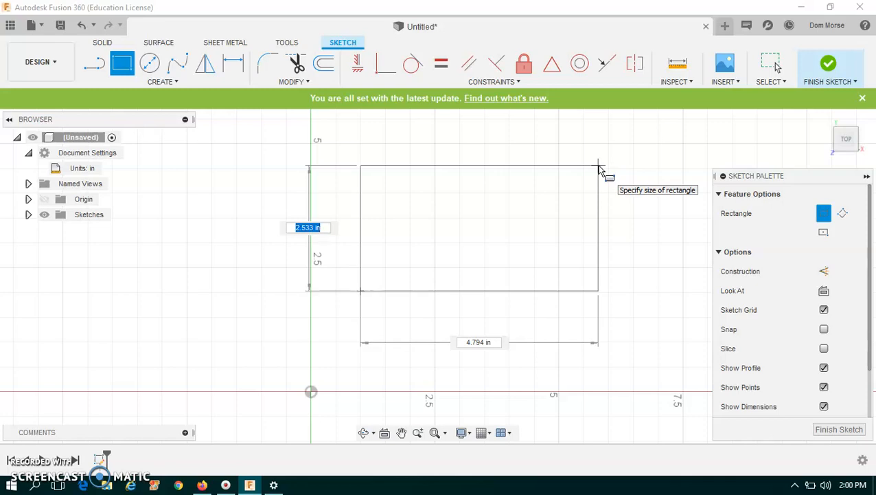
type("6")
key("Tab")
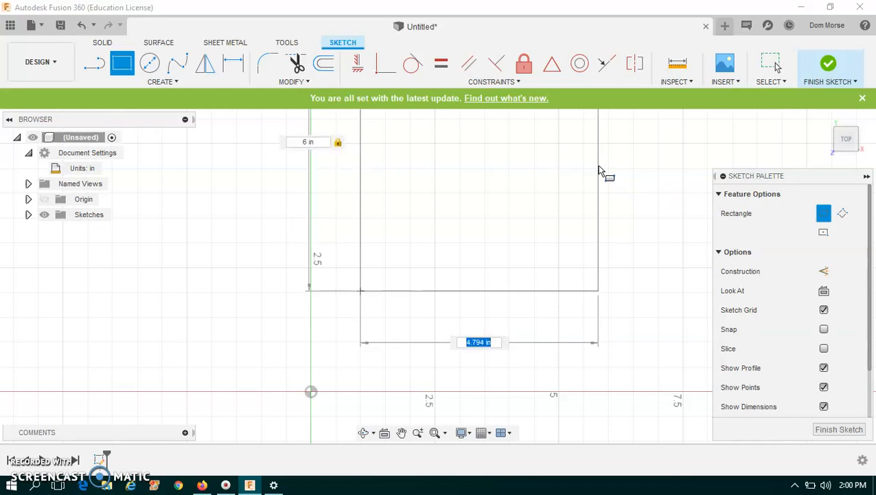
type("12")
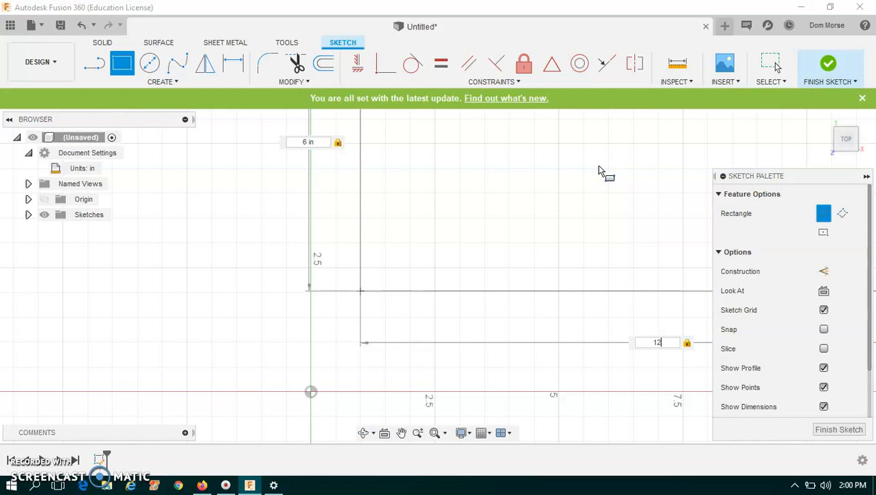
key("Return")
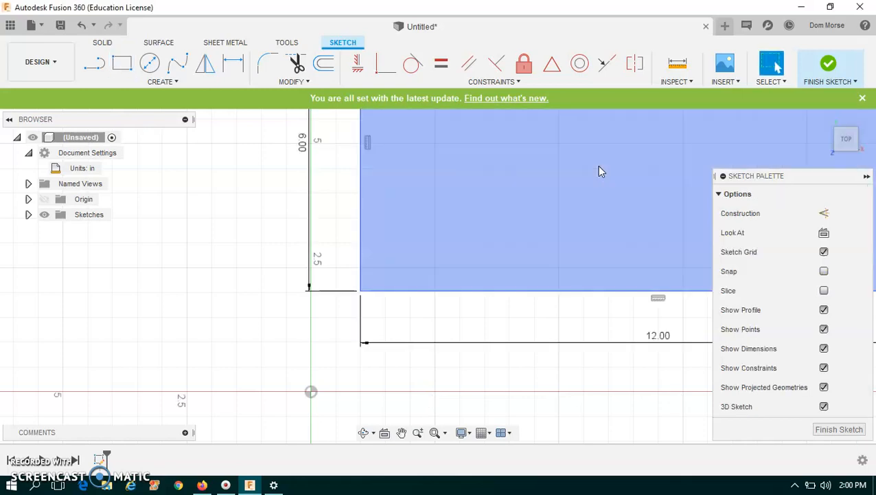
- Finish the sketch containing the 12 by 6 in rectangle
left_click(418, 433)
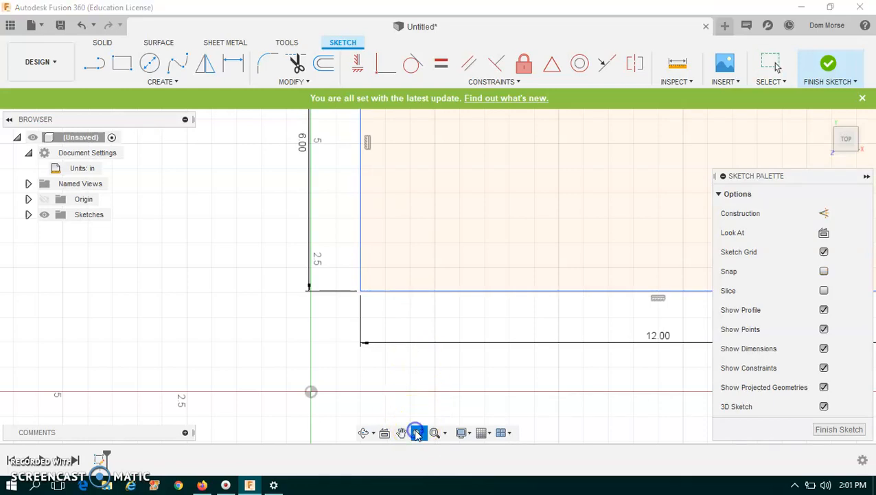
left_click(528, 194)
mouse_move(527, 194)
left_mouse_down()
mouse_move(524, 188)
mouse_move(530, 252)
left_mouse_up()
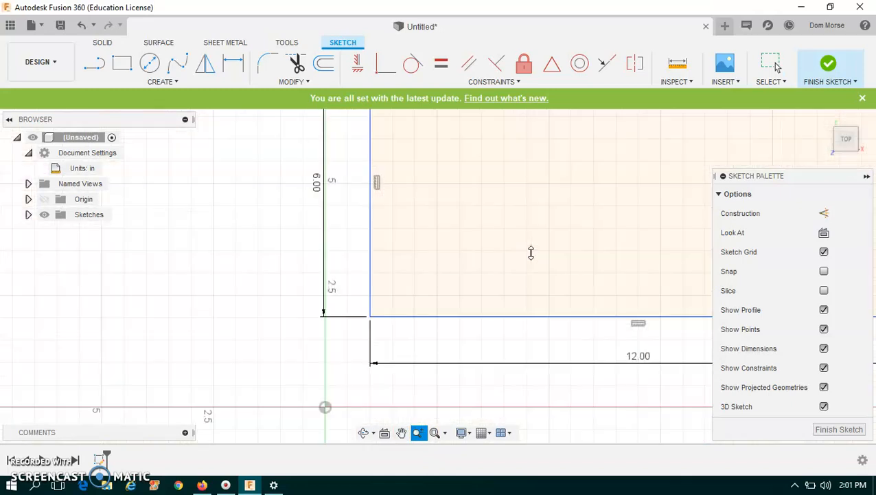
scroll(530, 252, "down", 10)
scroll(530, 252, "up", 2)
scroll(530, 252, "down", 2)
scroll(530, 252, "up", 7)
scroll(531, 252, "down", 1)
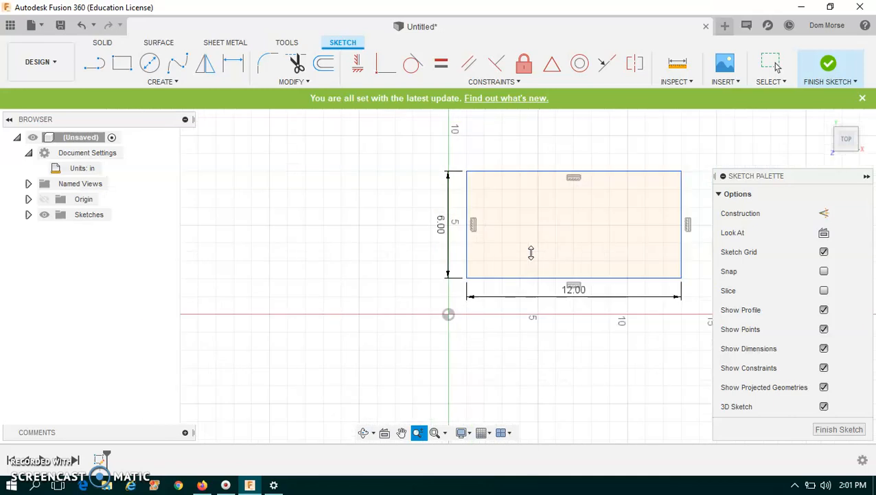
key("Escape")
left_click(533, 256)
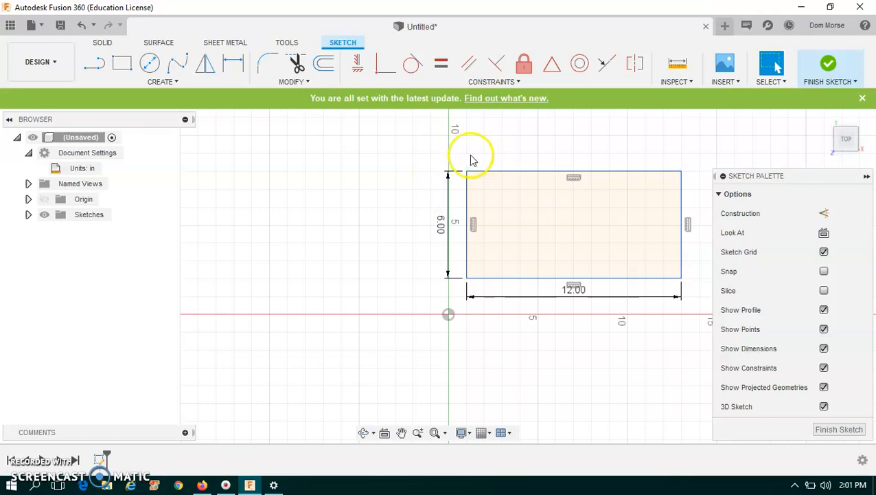
left_click(835, 429)
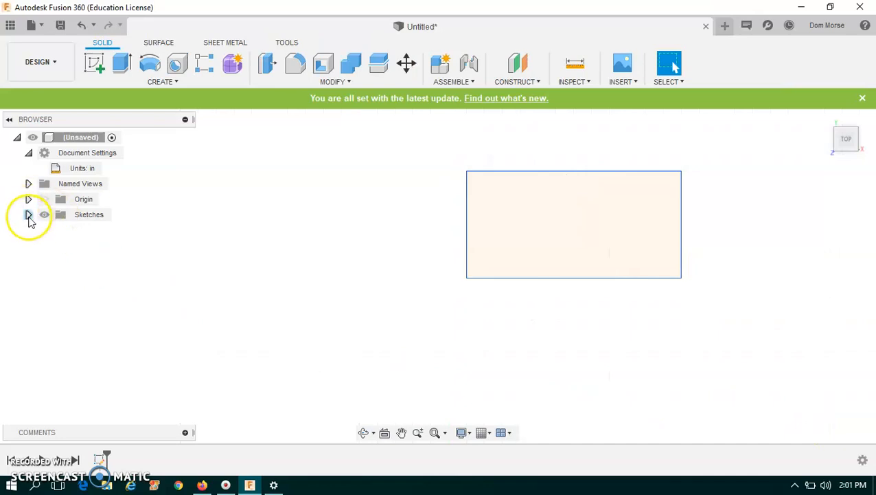
- Expand the Sketches folder and start a second sketch on the same horizontal XY plane
left_click(28, 215)
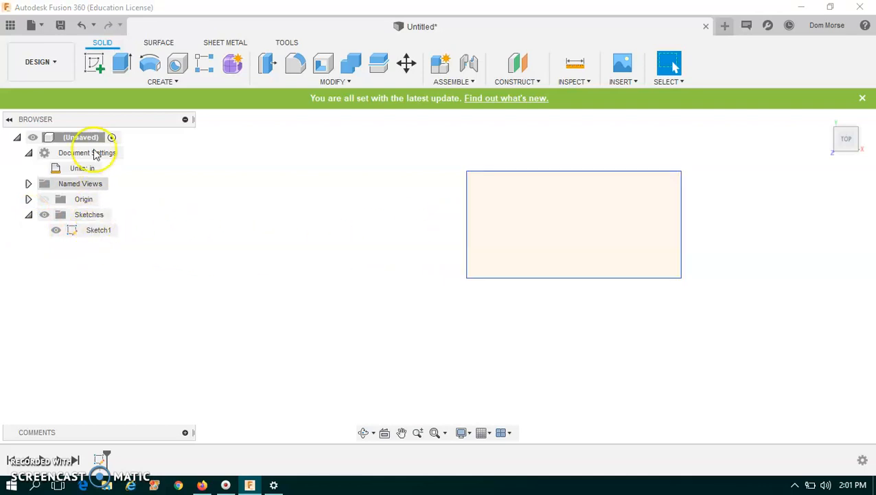
left_click(96, 66)
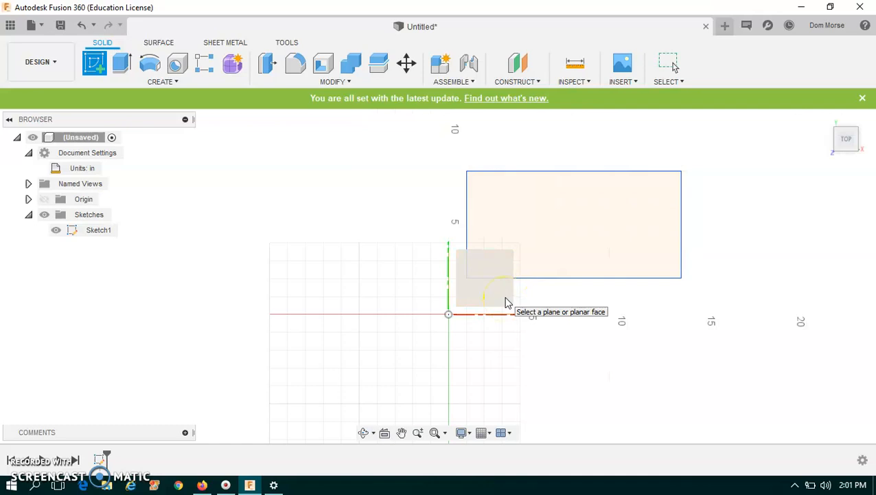
left_click(506, 303)
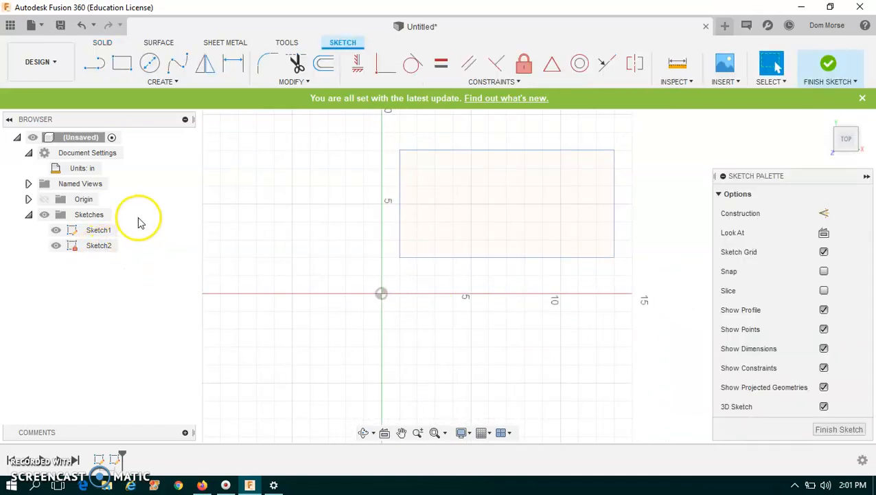
- Draw a 5 mm by 5 mm square on the large rectangle's upper edge, starting at its upper-left corner and extending outward
left_click(124, 64)
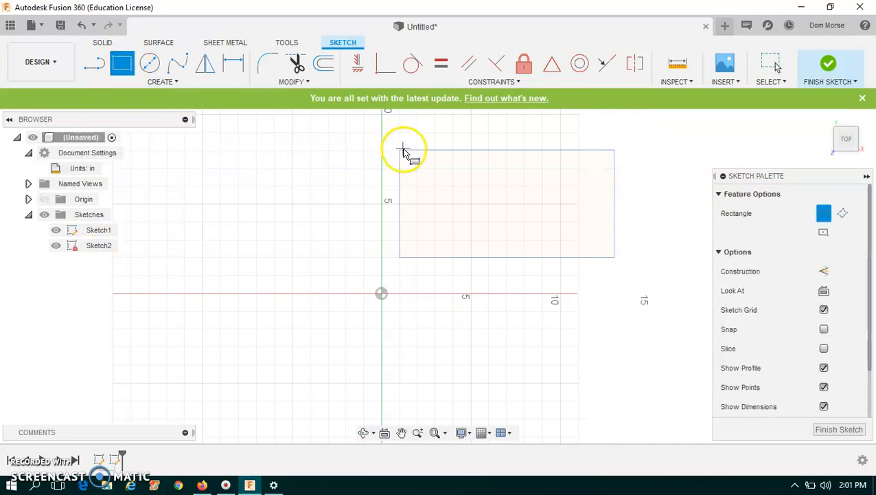
scroll(400, 153, "up", 2)
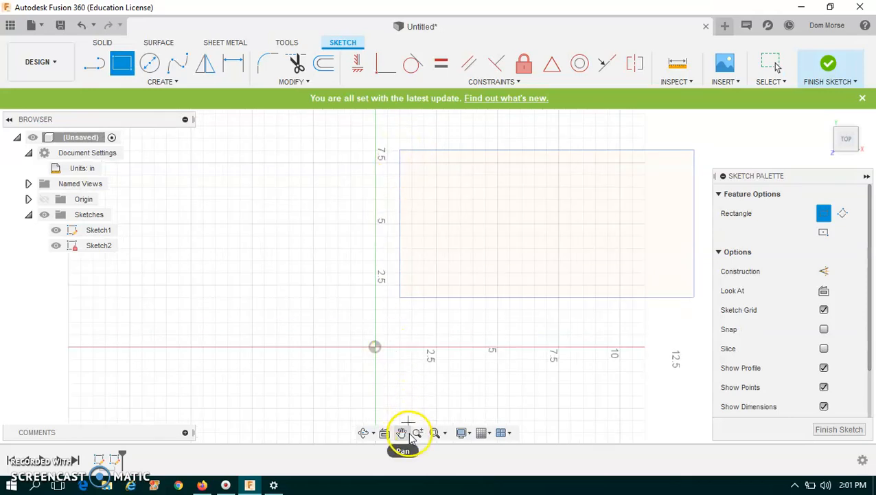
scroll(404, 146, "up", 4)
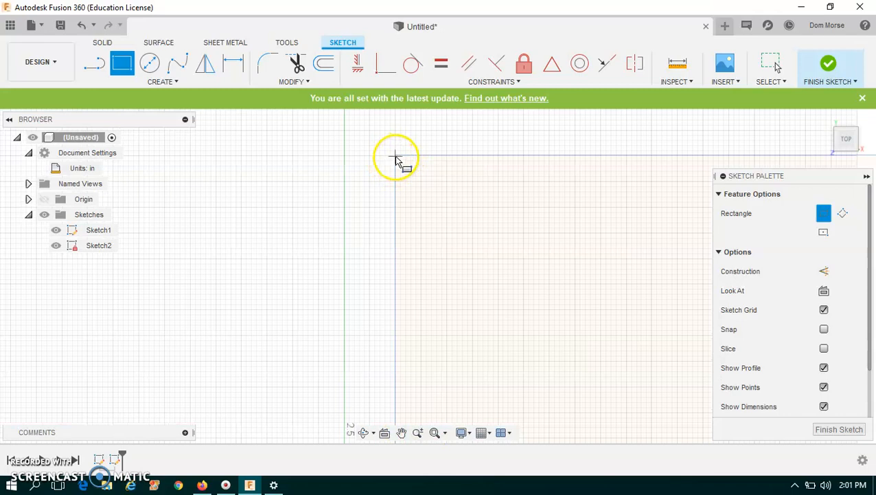
left_click(396, 157)
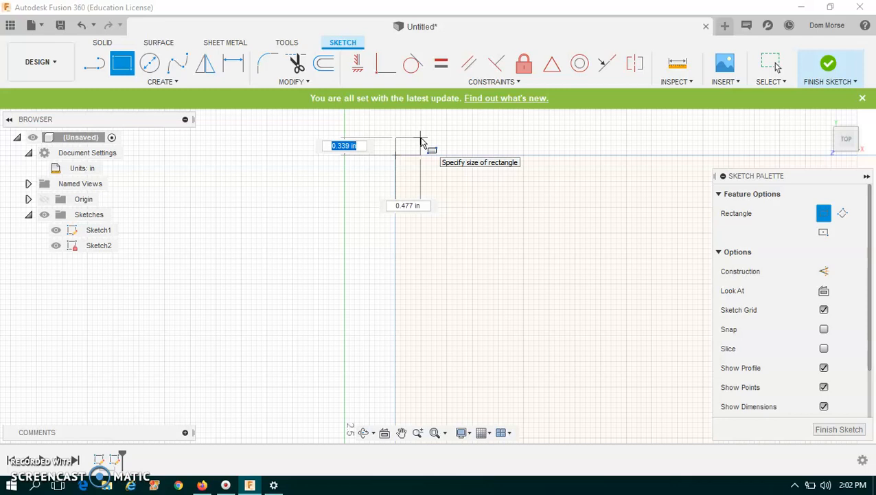
type("5mm")
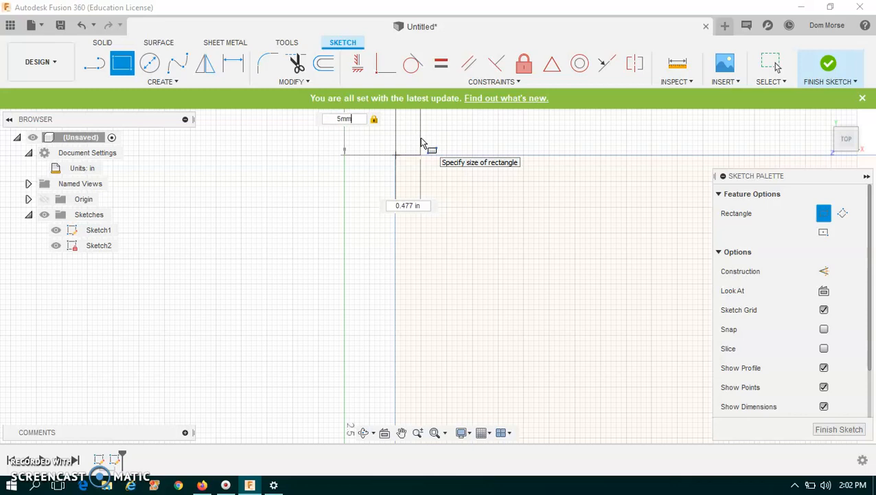
key("Tab")
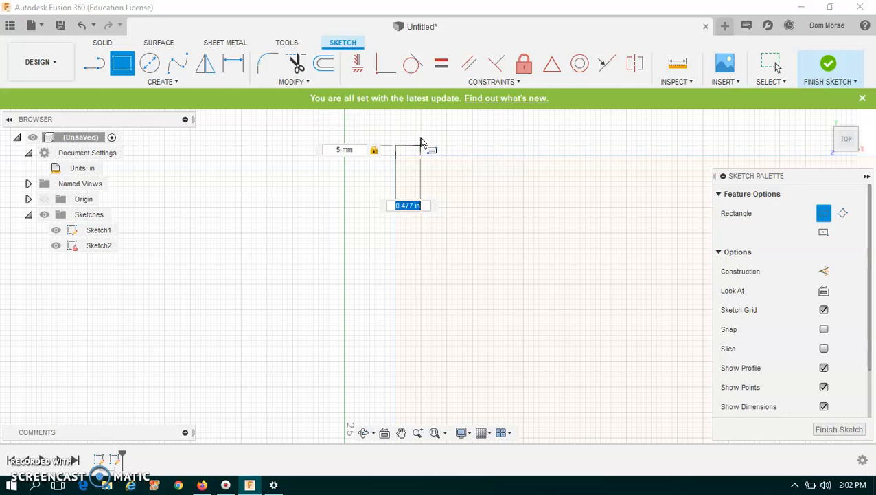
type("5mm")
key("Tab")
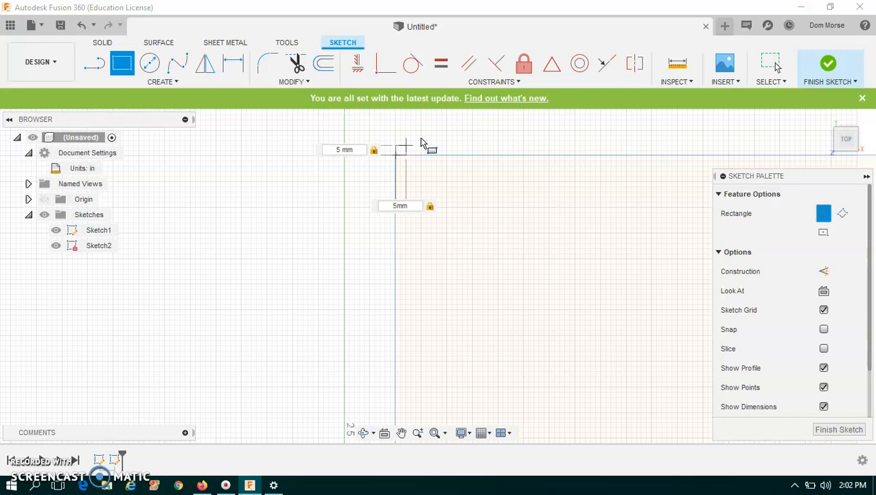
type("5mm")
key("Return")
key("Escape")
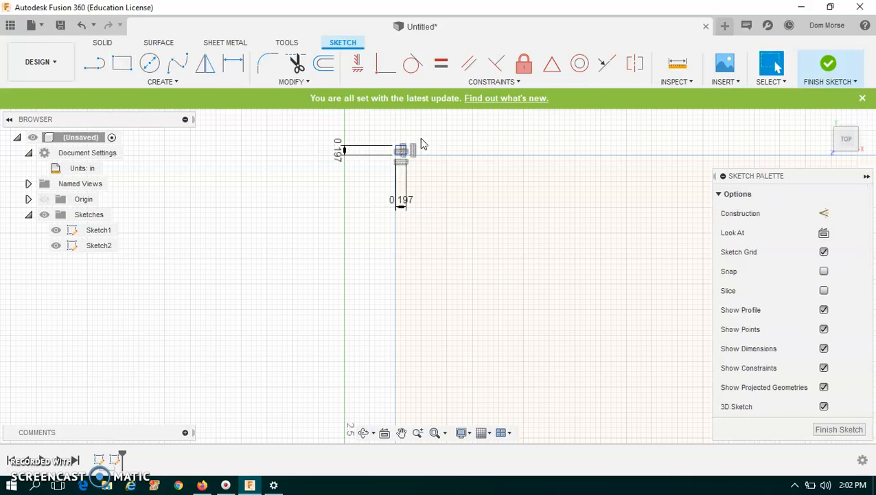
- Make the 5 mm square's lower-left corner coincident with the large rectangle's upper-left corner and finish the sketch
left_click(417, 432)
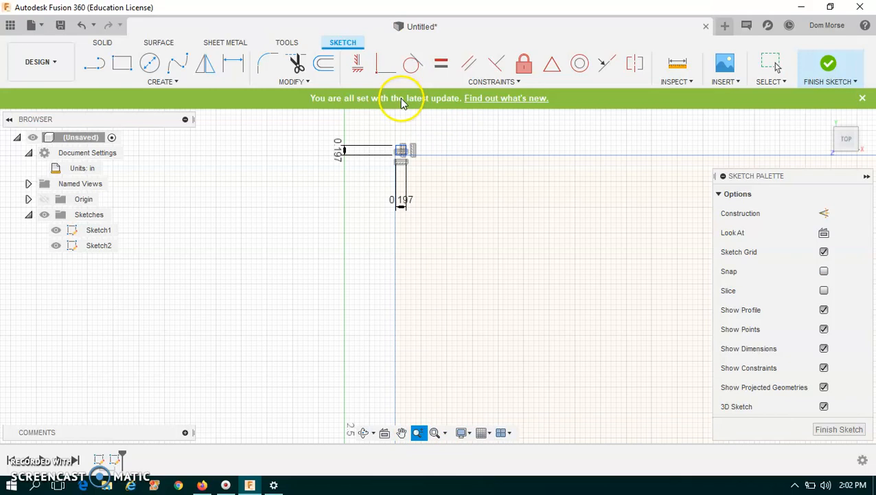
left_click(402, 146)
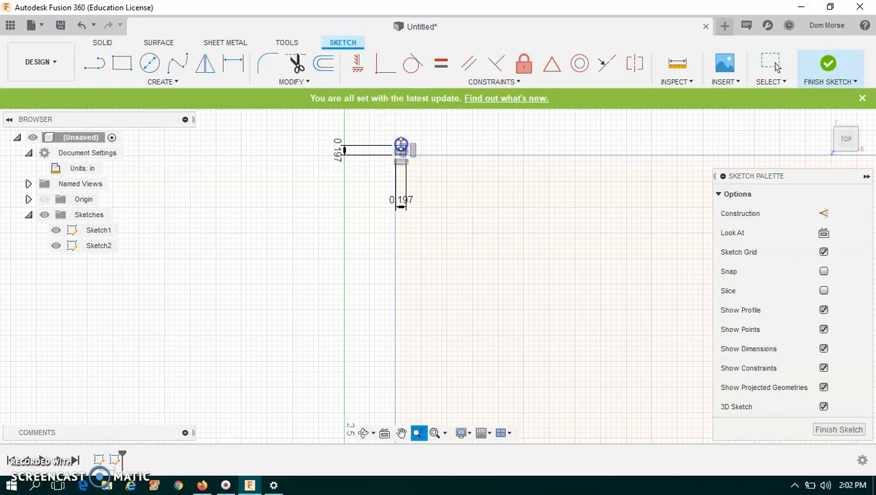
scroll(401, 146, "up", 6)
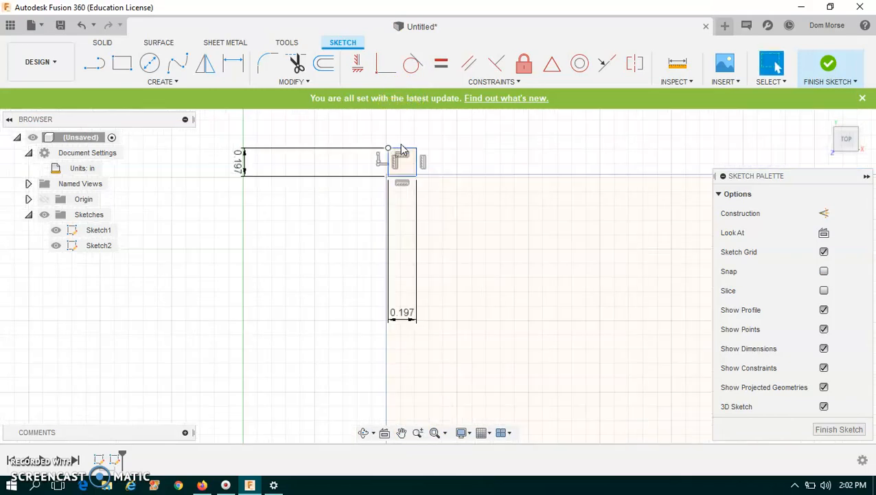
scroll(402, 149, "up", 4)
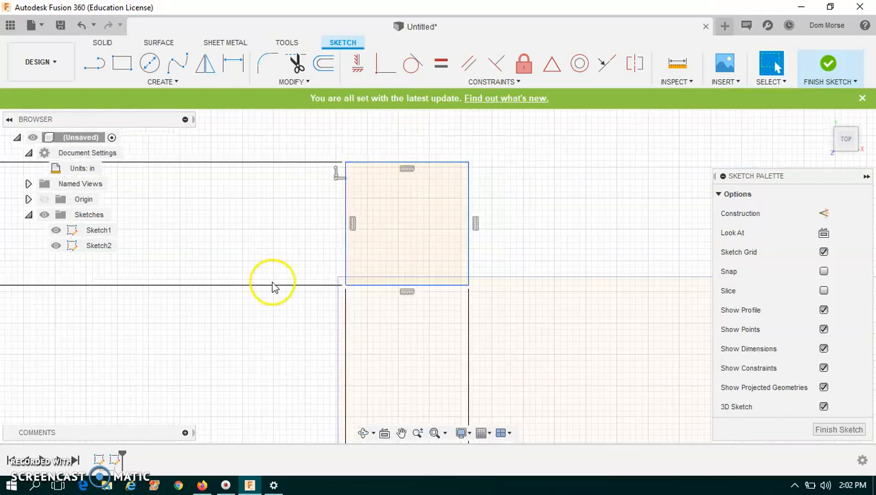
left_click(362, 272)
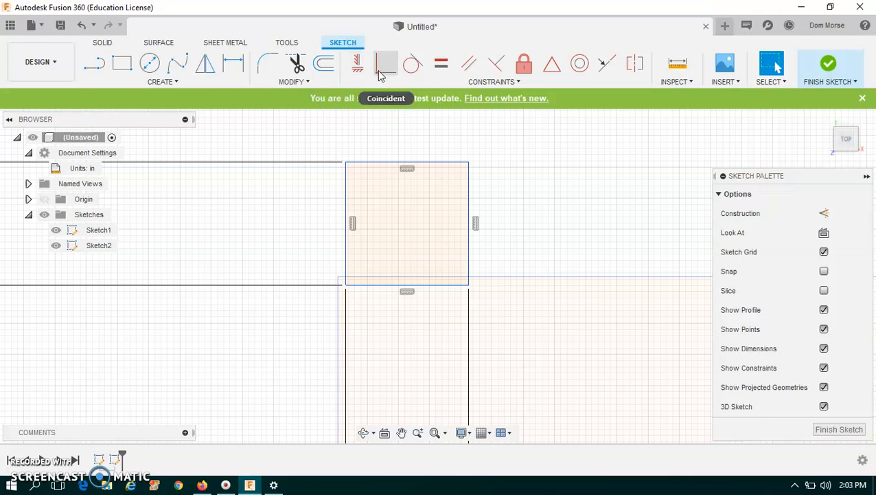
left_click(382, 69)
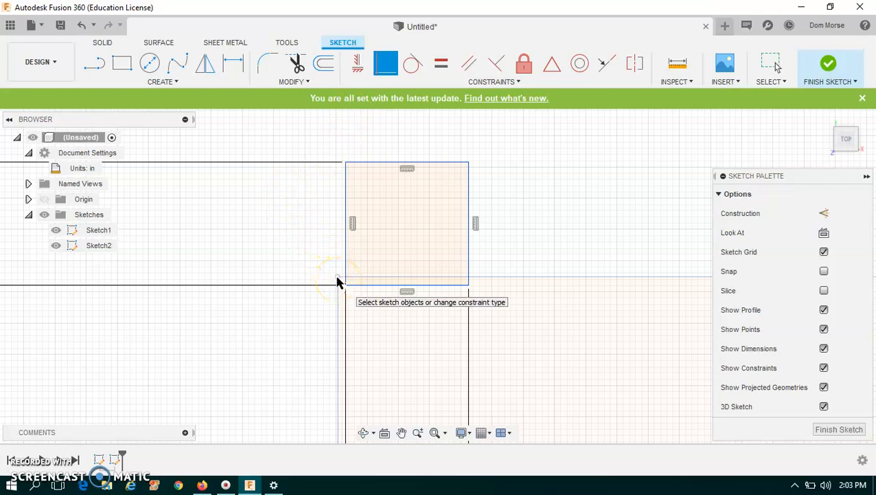
left_click(337, 279)
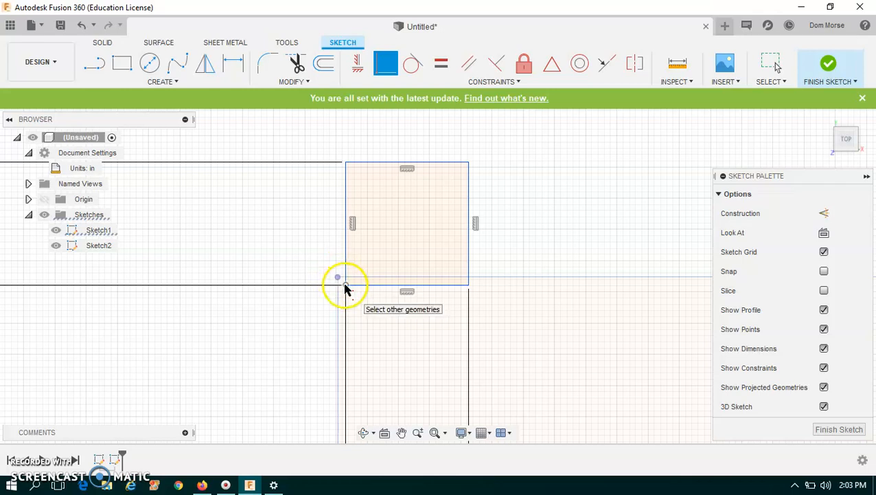
left_click(343, 283)
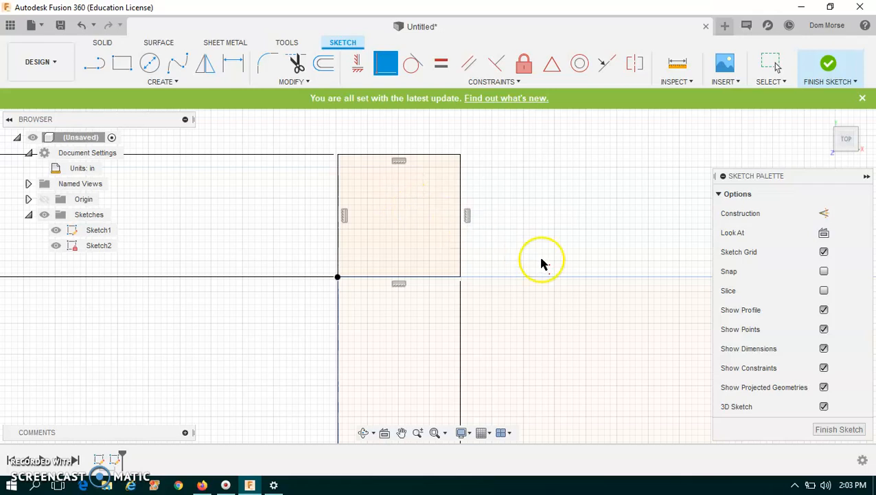
left_click(818, 434)
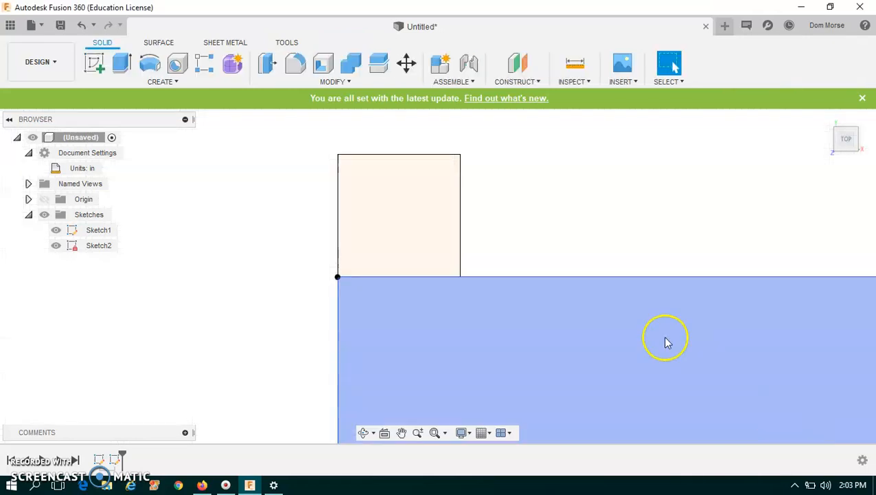
- Examine how the small square sits on the large rectangle's upper-left corner, with the rectangle's full width in view
mouse_move(663, 230)
middle_mouse_down()
mouse_move(515, 252)
mouse_move(515, 284)
middle_mouse_up()
scroll(440, 327, "down", 5)
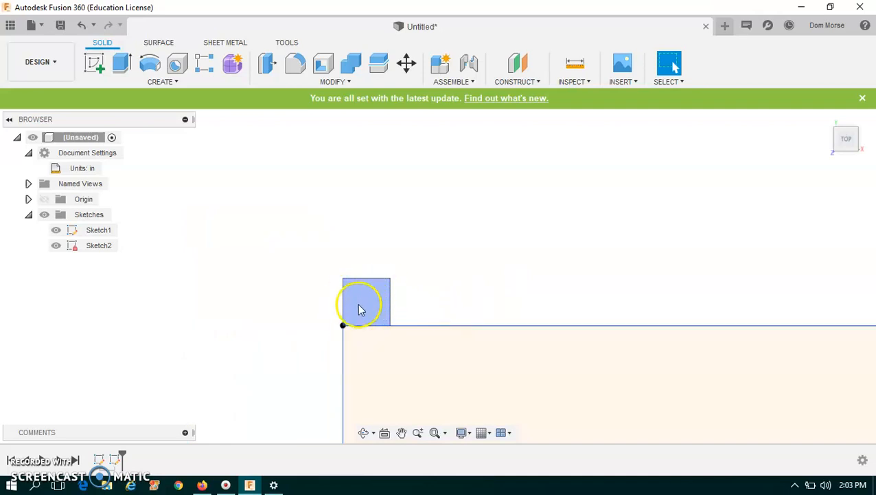
left_click(383, 295)
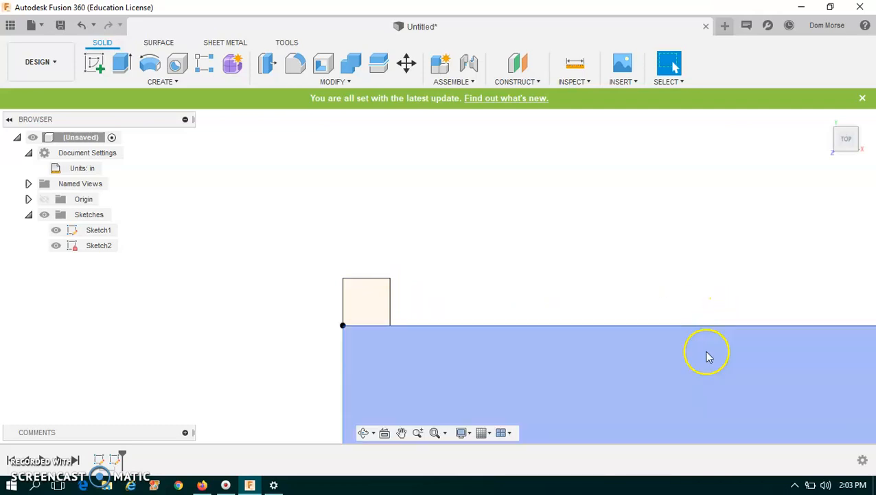
left_click(417, 432)
scroll(456, 385, "down", 5)
scroll(456, 385, "down", 2)
right_click_drag(456, 384, 402, 445)
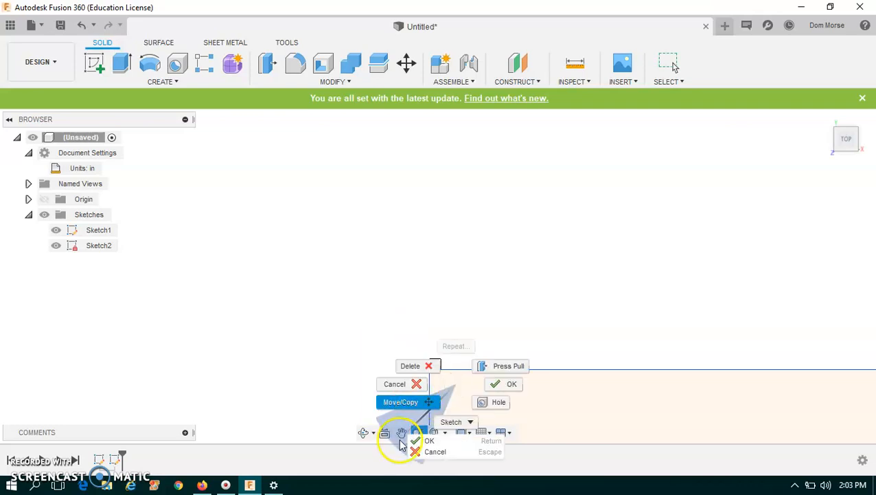
left_click(402, 432)
mouse_move(510, 406)
left_mouse_down()
mouse_move(349, 235)
mouse_move(221, 262)
mouse_move(276, 271)
left_mouse_up()
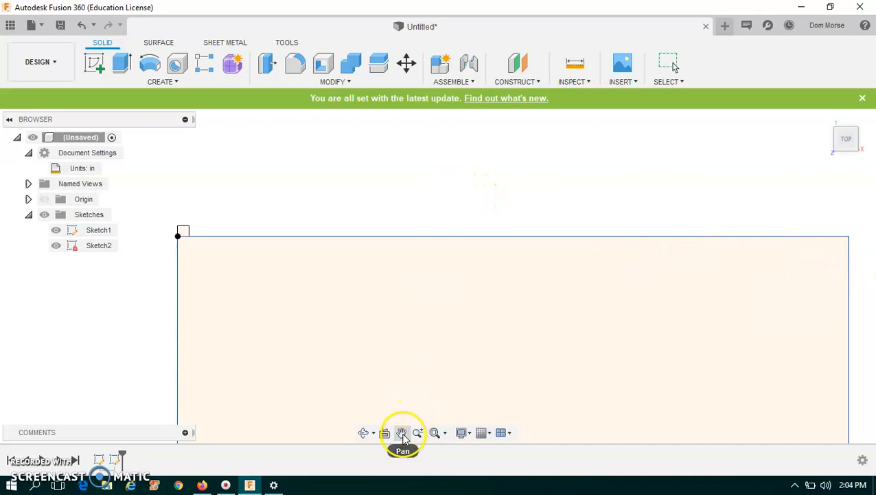
left_click(401, 434)
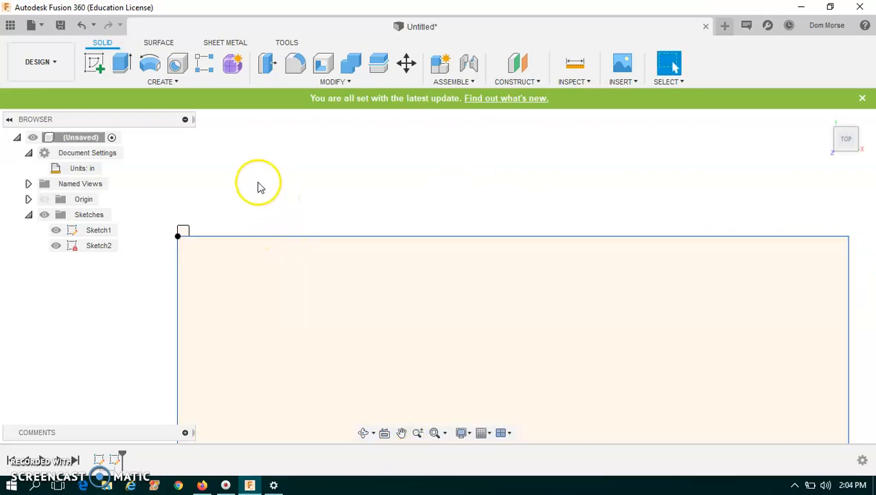
- Extrude the large rectangle profile 5 mm as a new body
left_click(121, 65)
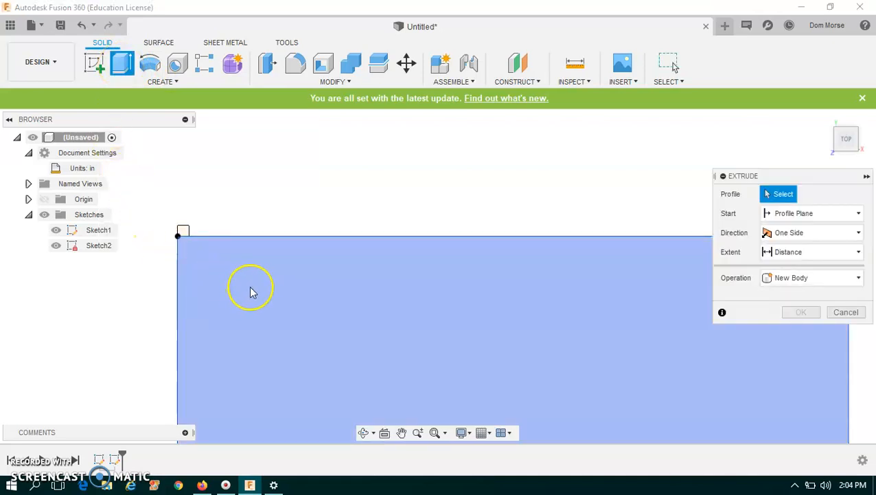
left_click(251, 292)
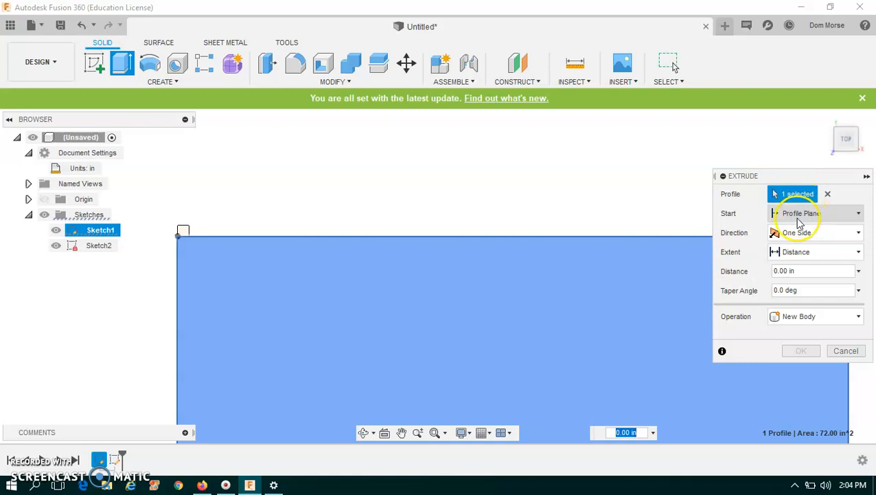
left_click(802, 273)
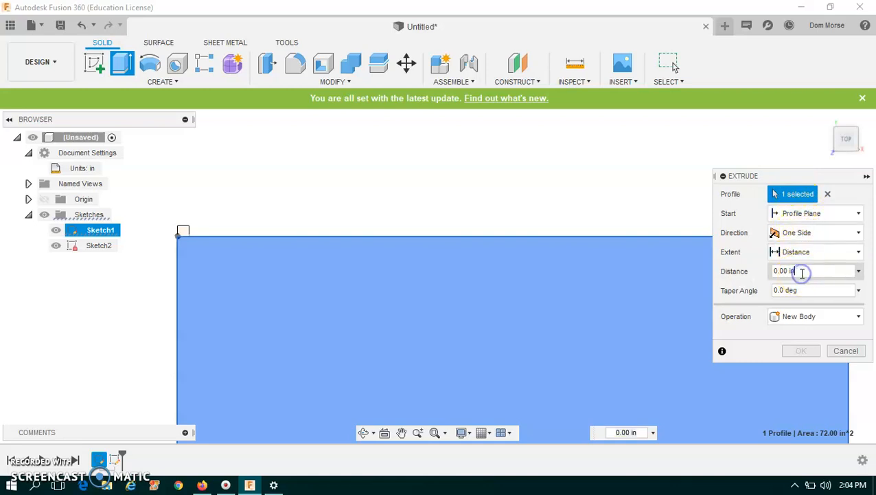
key("BackSpace")
type("5mm")
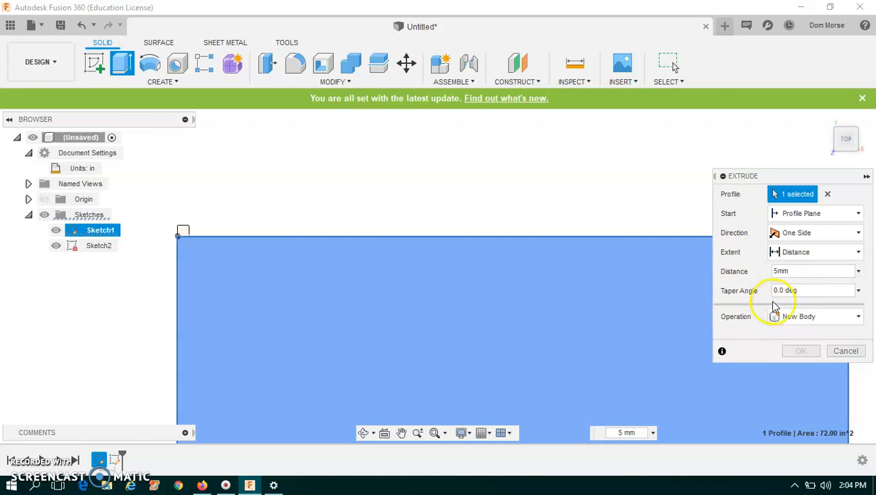
left_click(777, 290)
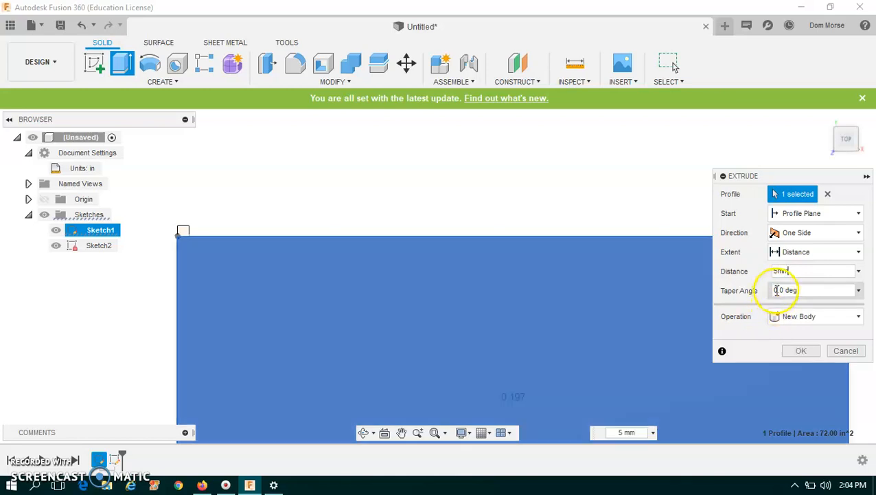
left_click(807, 319)
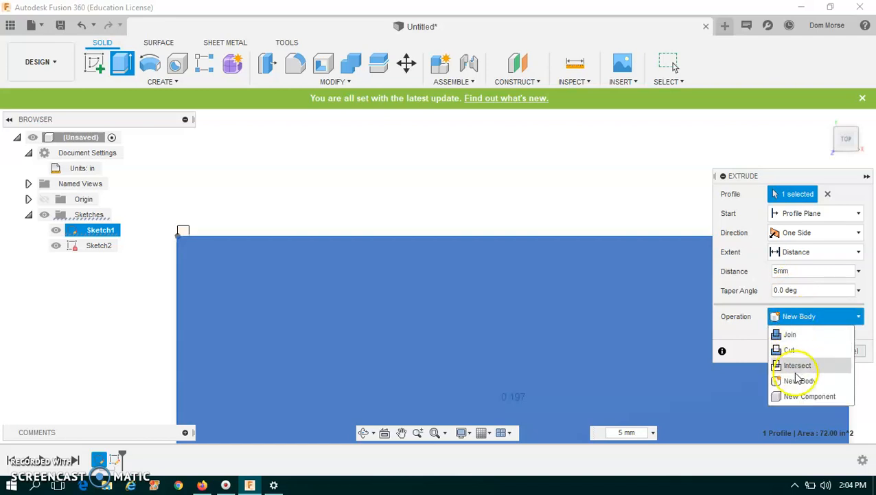
left_click(806, 317)
left_click(805, 349)
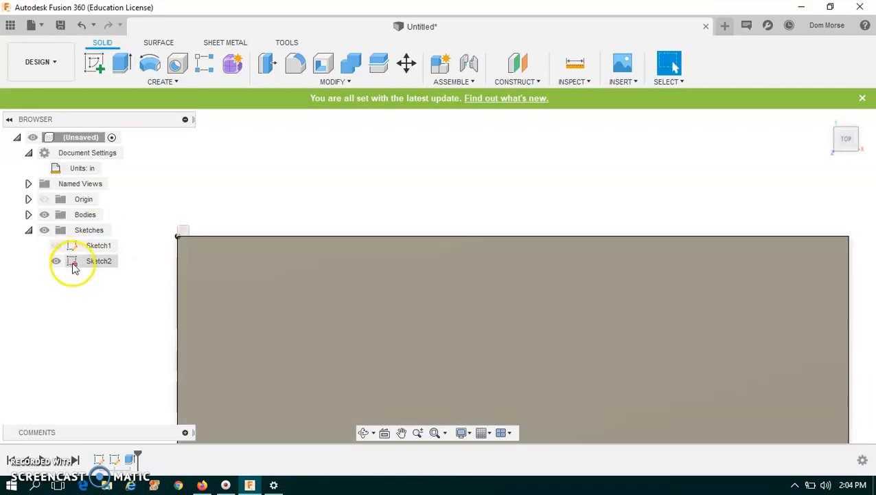
- Extrude the small square at the plate's upper-left corner 5 mm as a new body
left_click(122, 63)
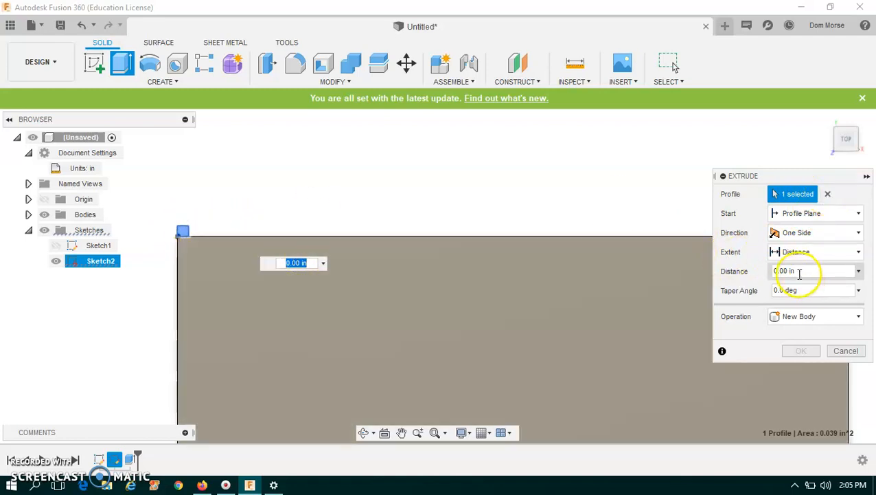
left_click(804, 273)
type("5mm")
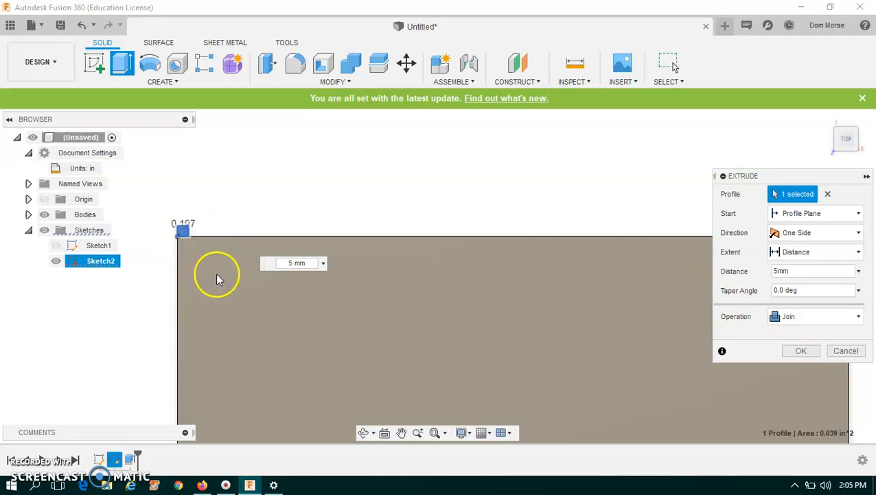
left_click(794, 318)
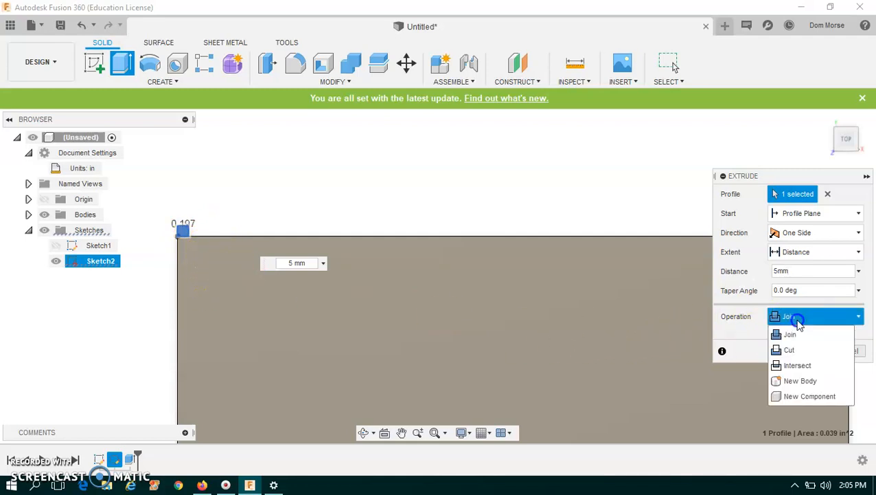
left_click(800, 380)
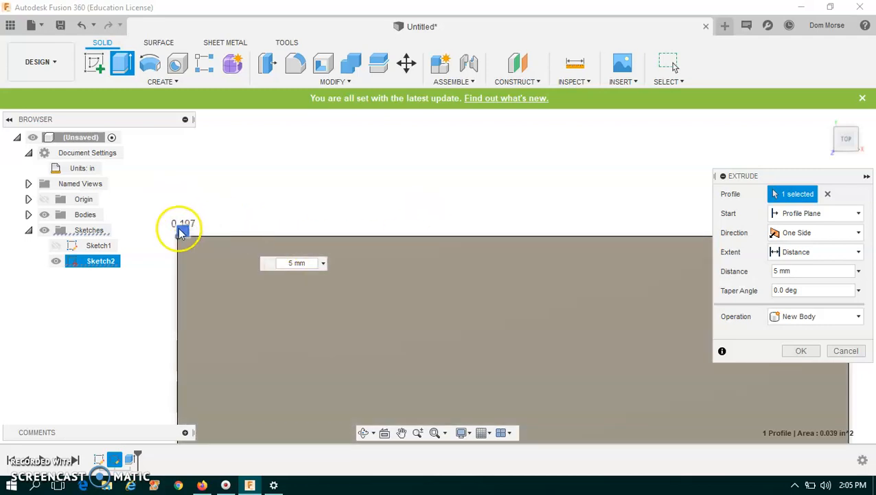
left_click(795, 351)
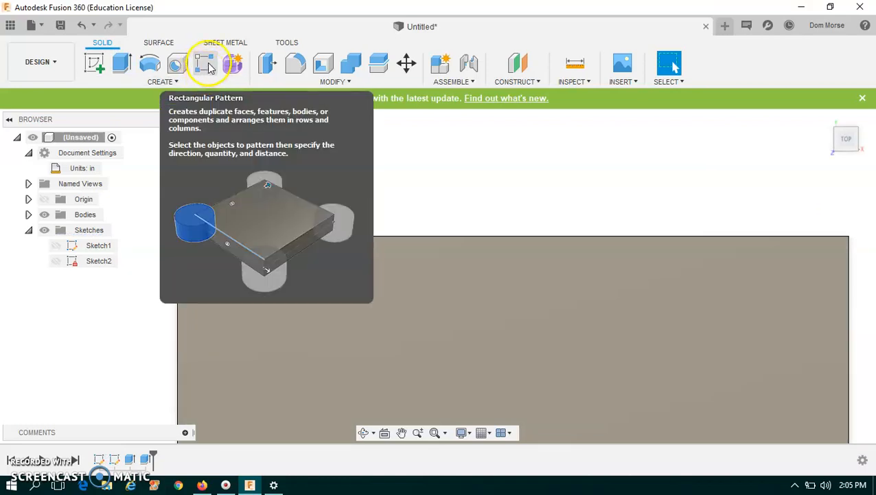
- Start a rectangular pattern of type Bodies with the small corner cube as the object
left_click(206, 65)
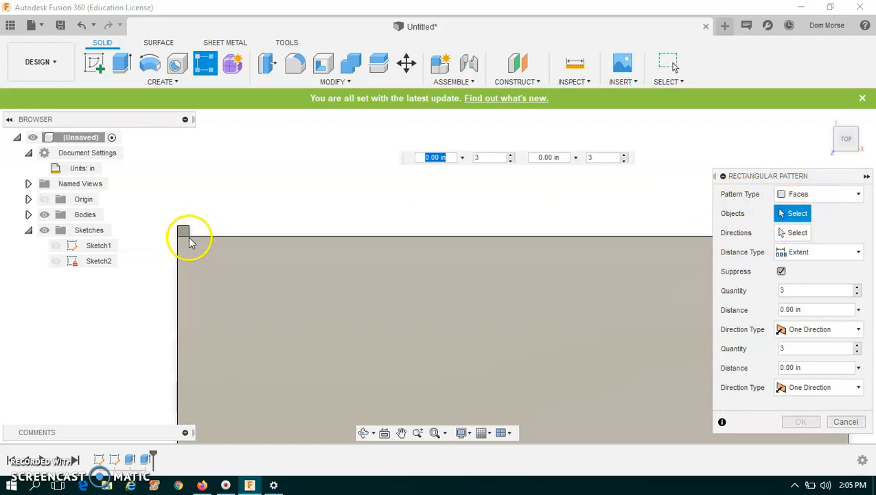
left_click(795, 196)
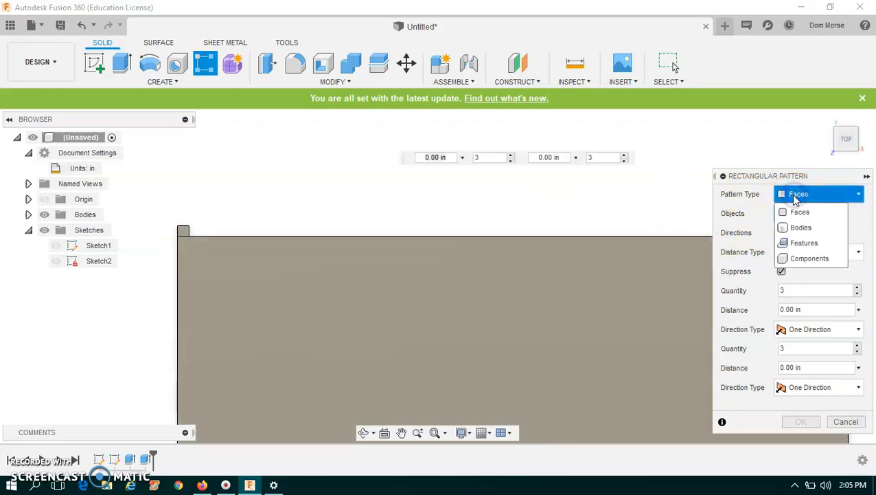
left_click(802, 229)
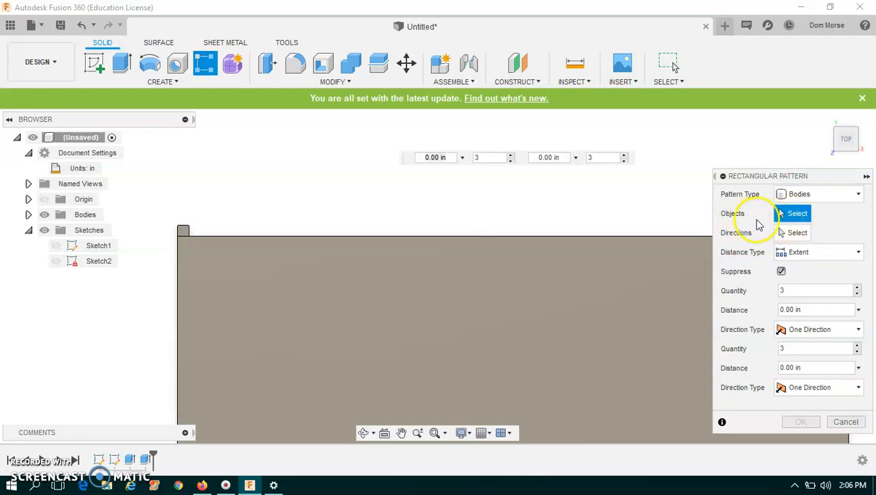
left_click(185, 232)
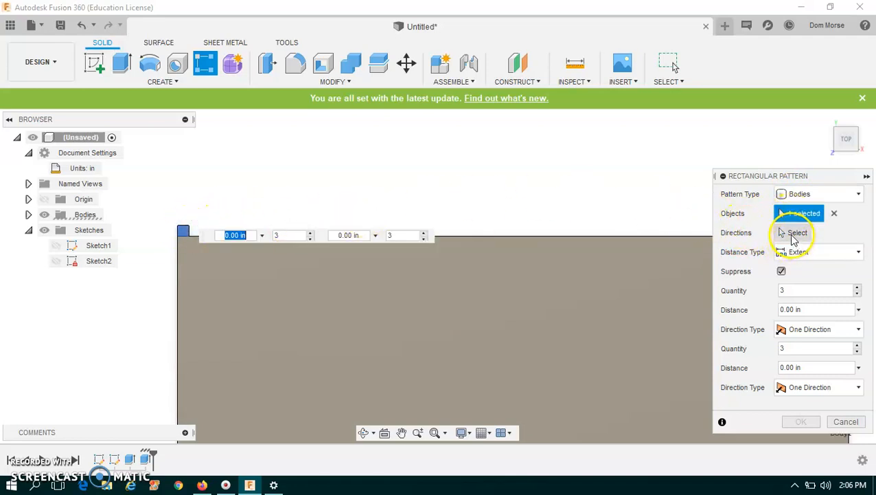
- Direct the cube pattern along the plate's upper edge with a quantity of 4 and a distance of 12 in
left_click(795, 235)
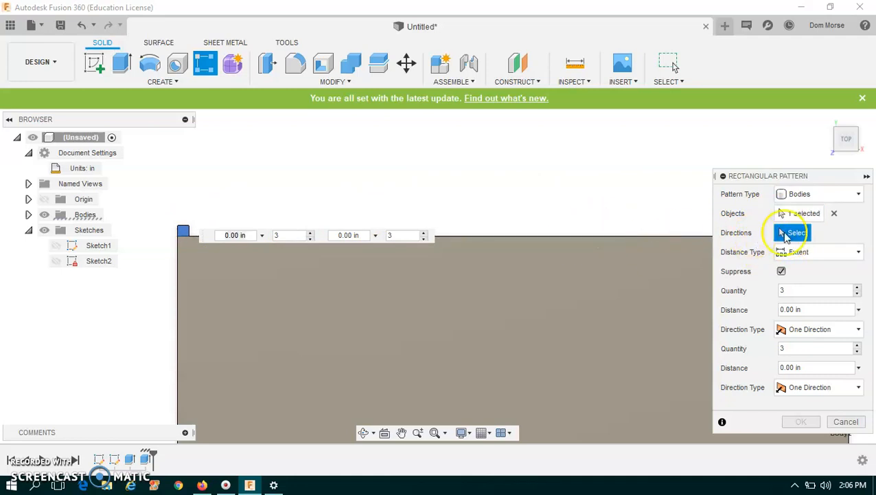
left_click(601, 237)
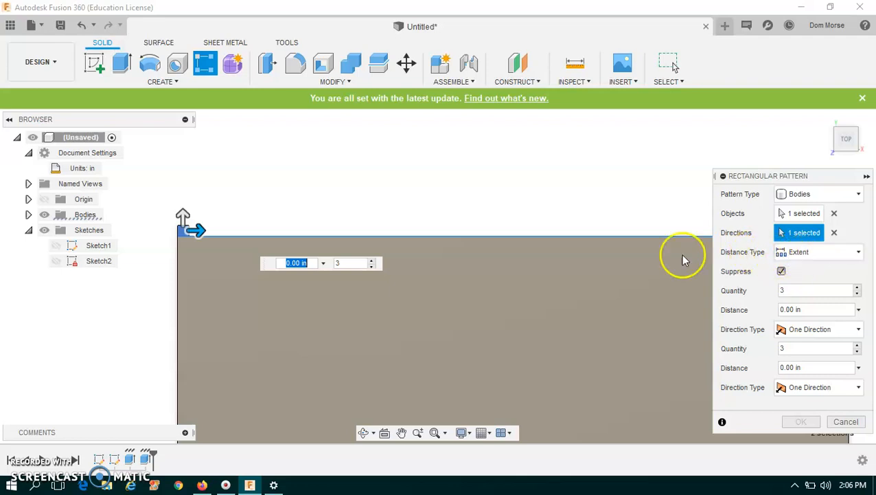
key("Tab")
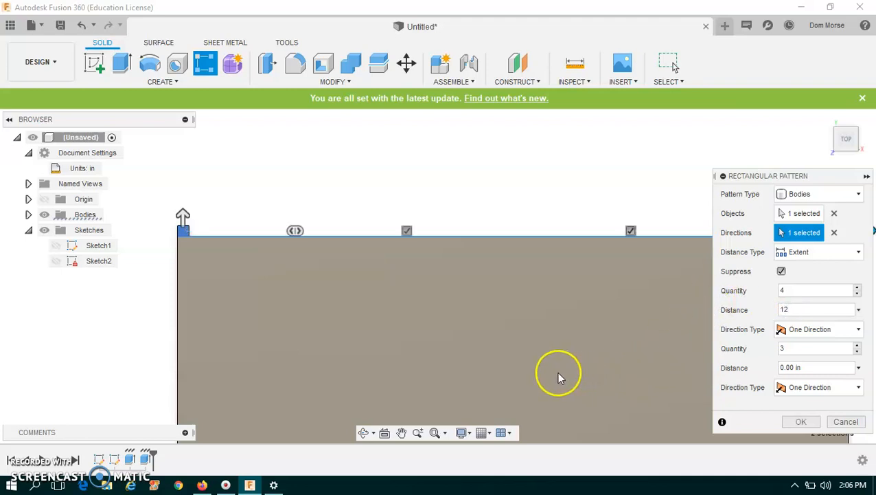
- Set the pattern distance to 12-5mm along the plate's upper edge and complete the rectangular pattern
scroll(491, 275, "down", 5)
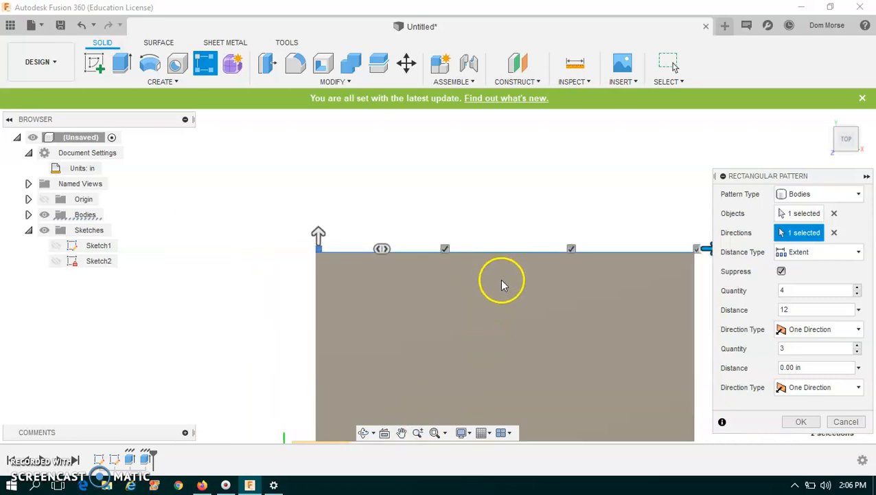
scroll(664, 263, "up", 5)
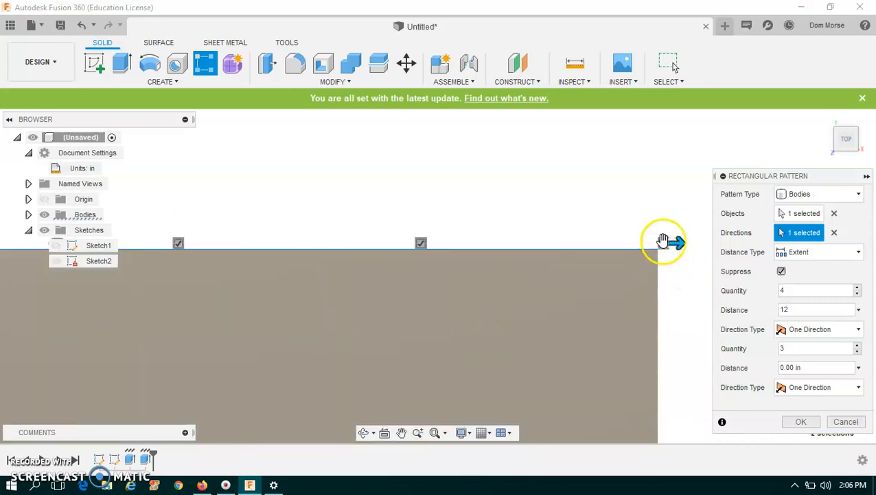
scroll(664, 257, "up", 2)
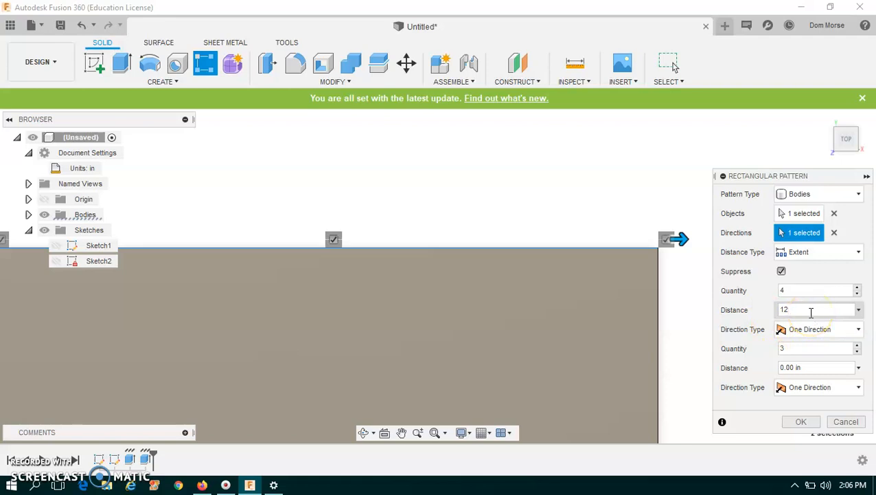
left_click(792, 323)
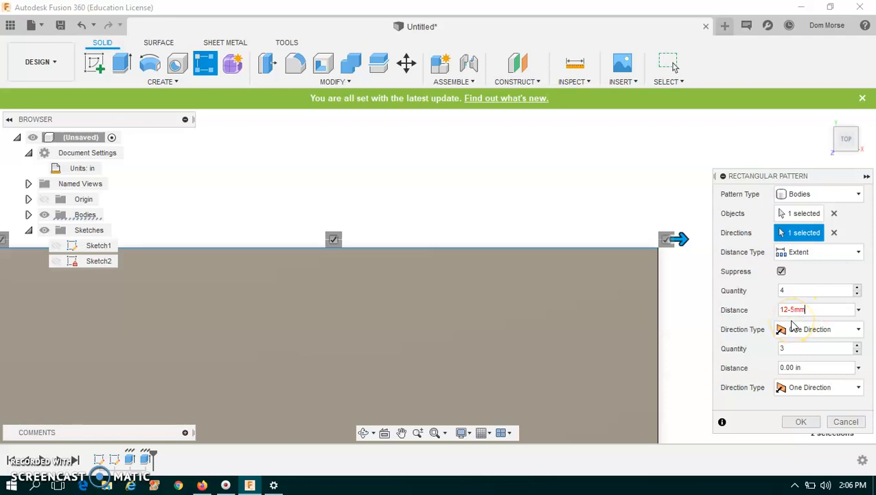
left_click(788, 329)
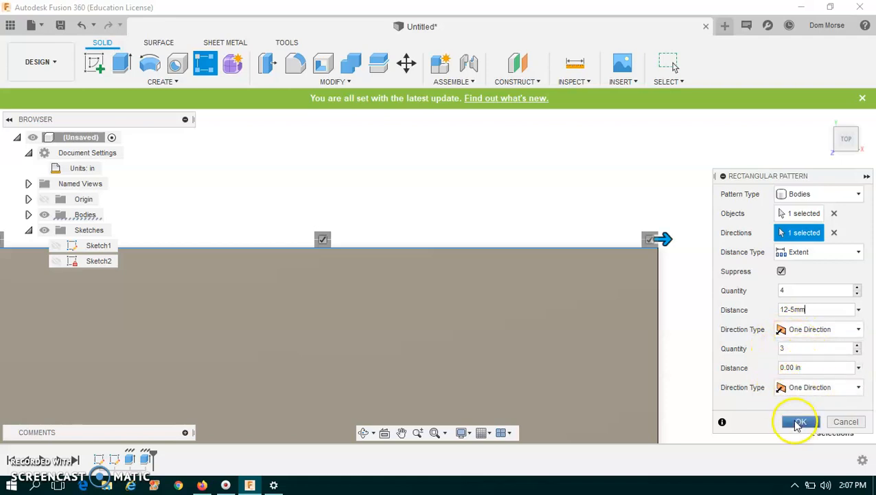
left_click(799, 422)
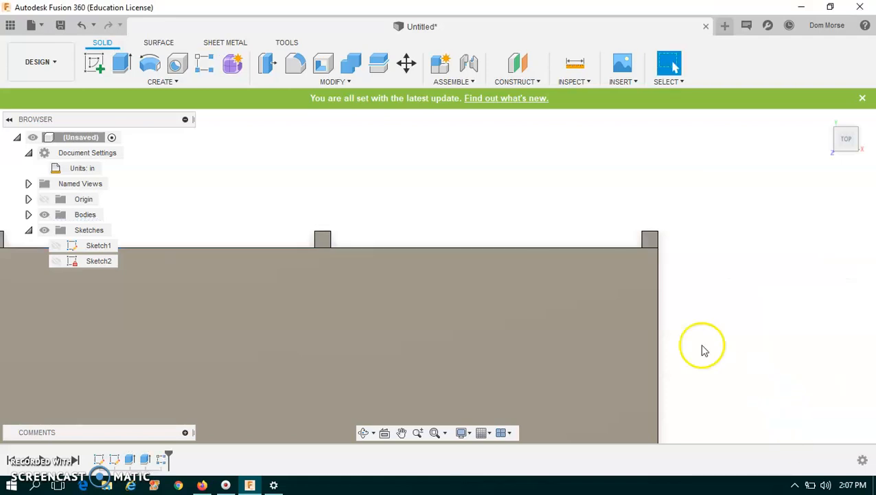
- Select all four small cubes along the plate's upper edge
scroll(560, 305, "down", 3)
middle_click_drag(560, 306, 552, 201)
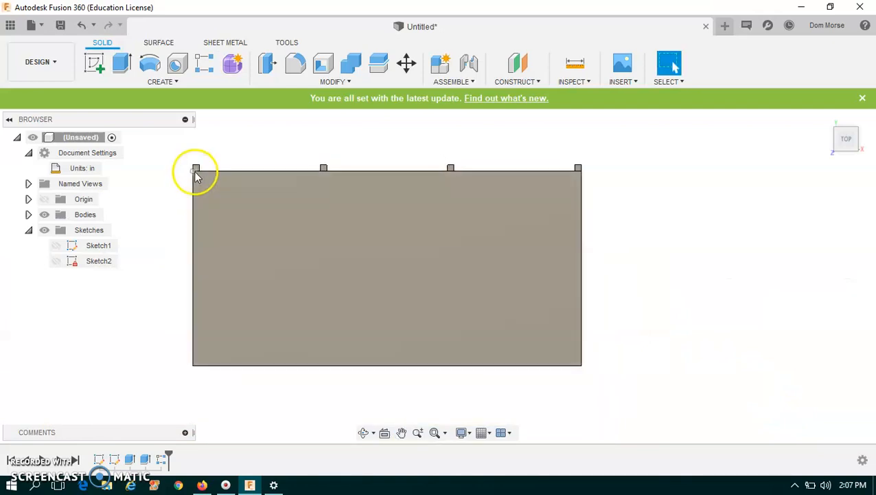
scroll(198, 171, "up", 5)
left_click(200, 163)
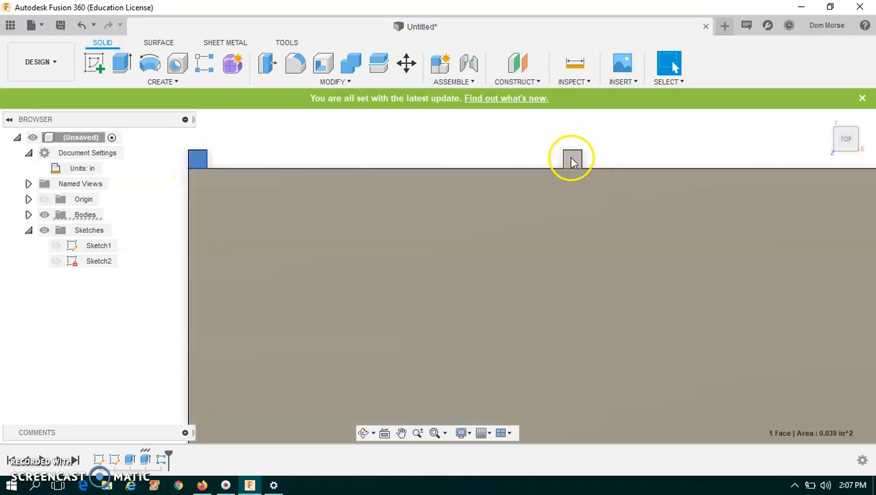
scroll(675, 165, "down", 4)
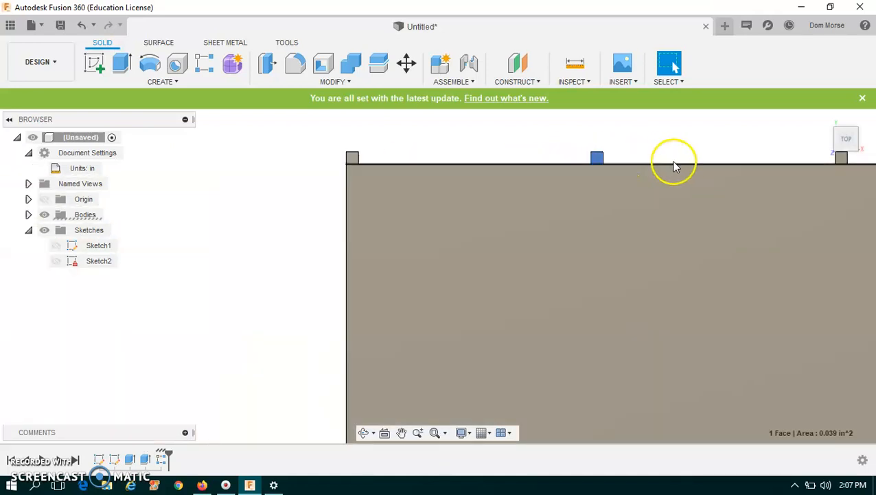
middle_click_drag(688, 162, 463, 142)
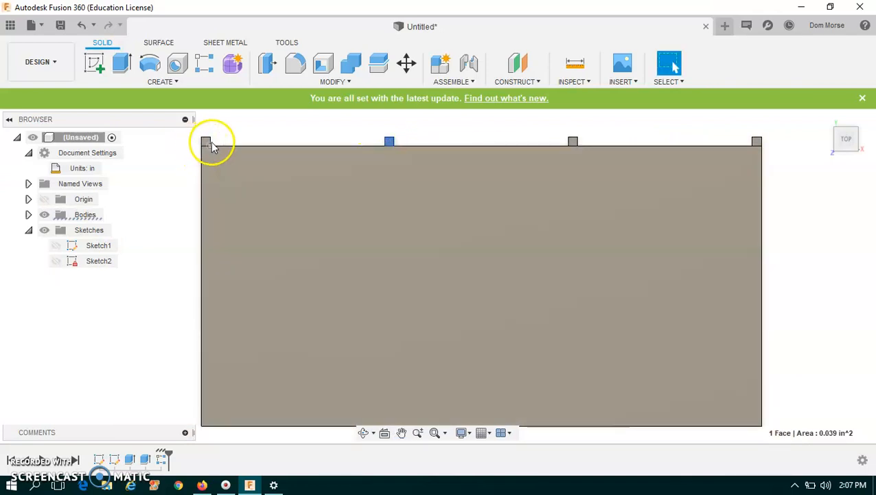
left_click(206, 142)
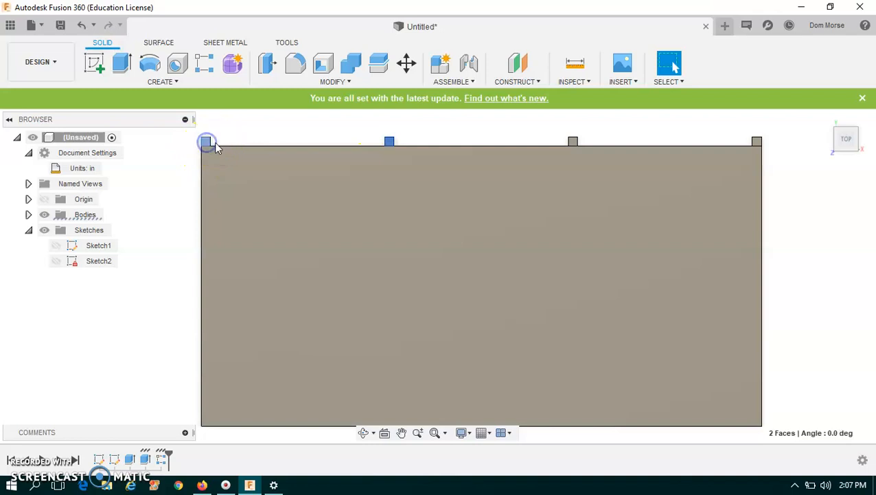
left_click(574, 141)
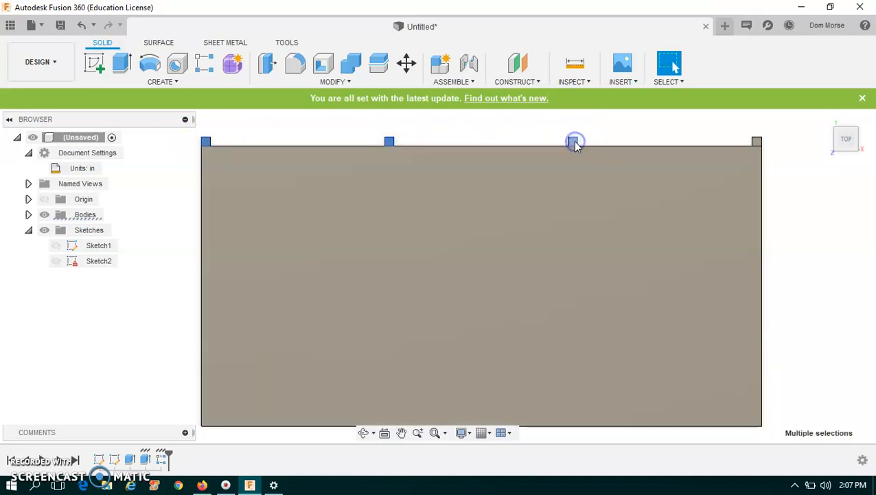
left_click(757, 142)
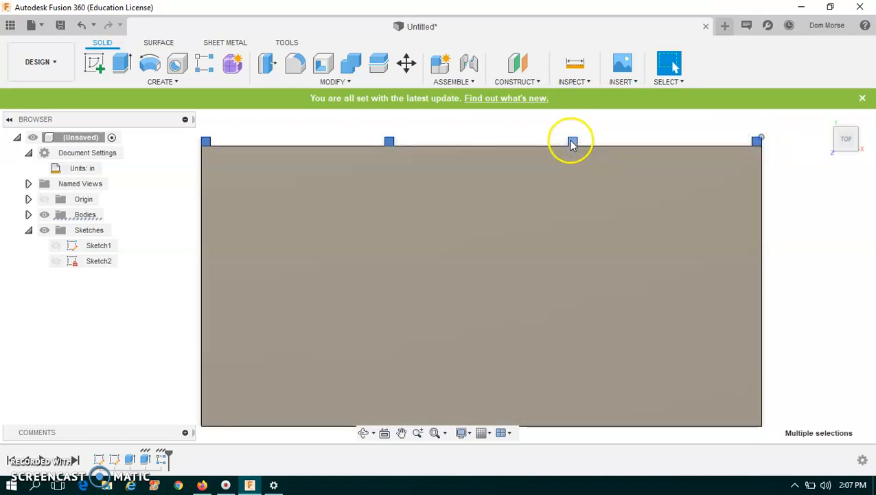
- Start Move/Copy on the four selected cubes with the Translate move type and Create Copy enabled
right_click(573, 143)
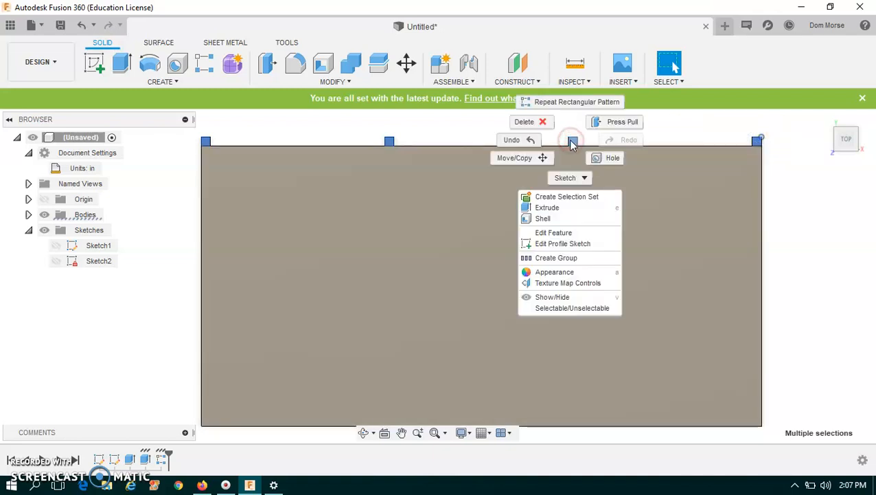
left_click(540, 162)
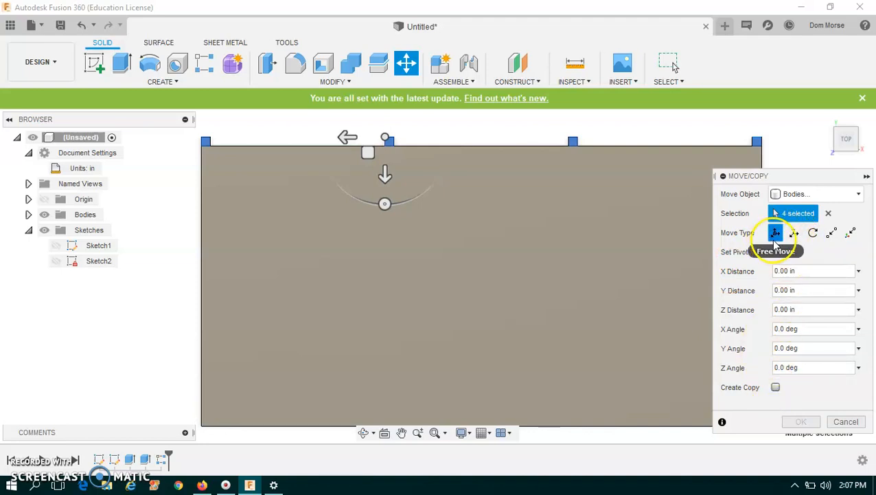
left_click(794, 233)
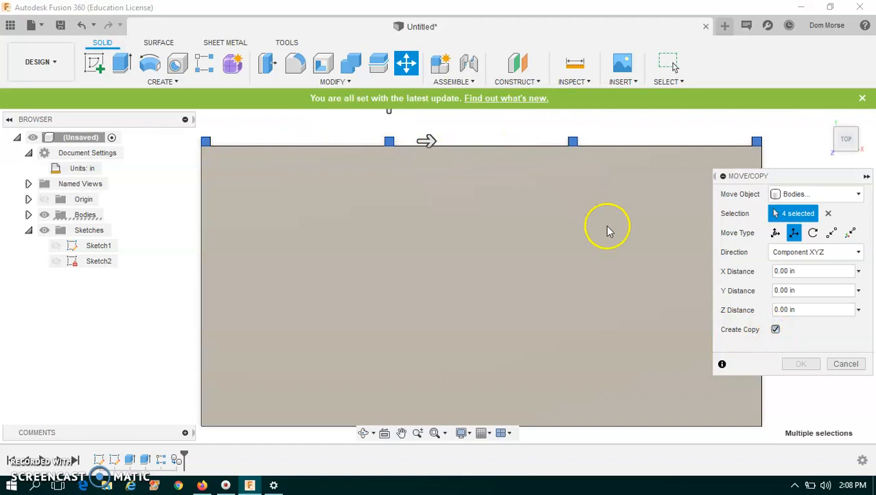
scroll(607, 228, "down", 2)
scroll(604, 228, "up", 2)
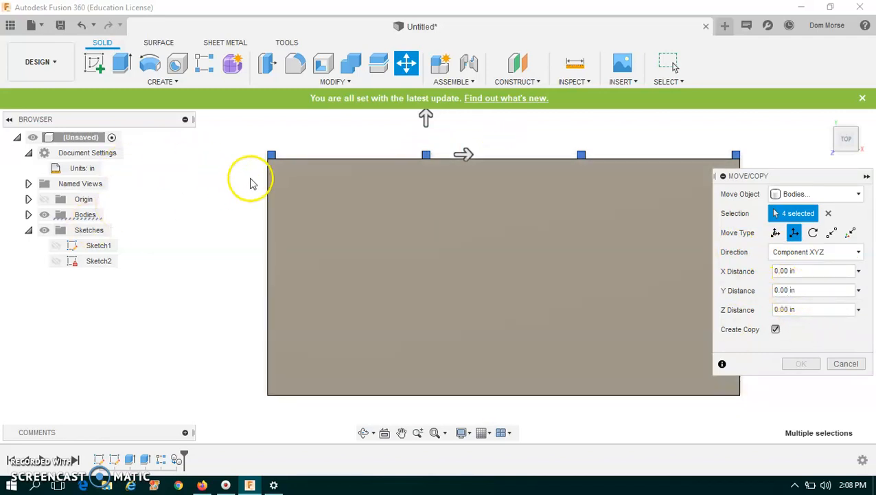
- Set the Y distance of the copied cubes to -6 in
left_click(749, 289)
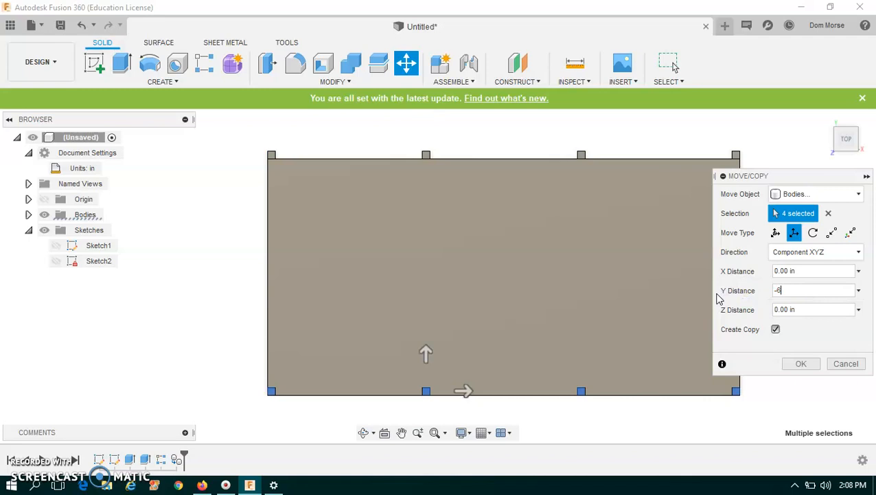
left_click(705, 313)
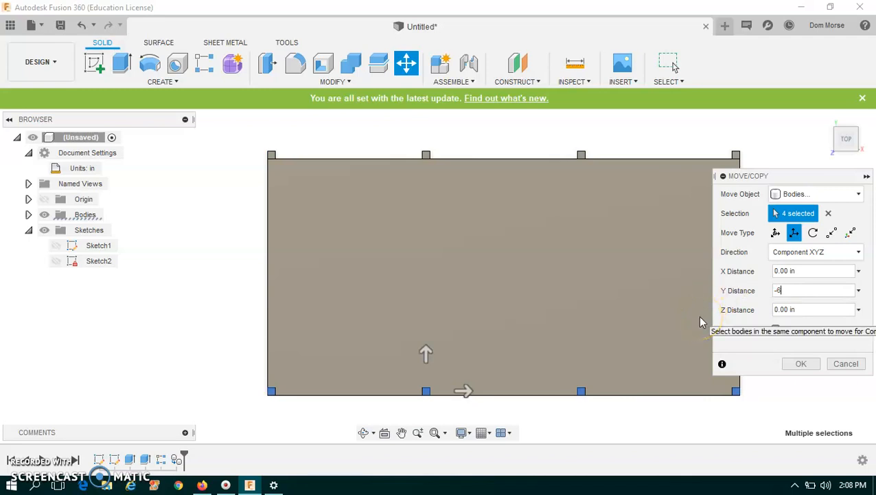
left_click(653, 386)
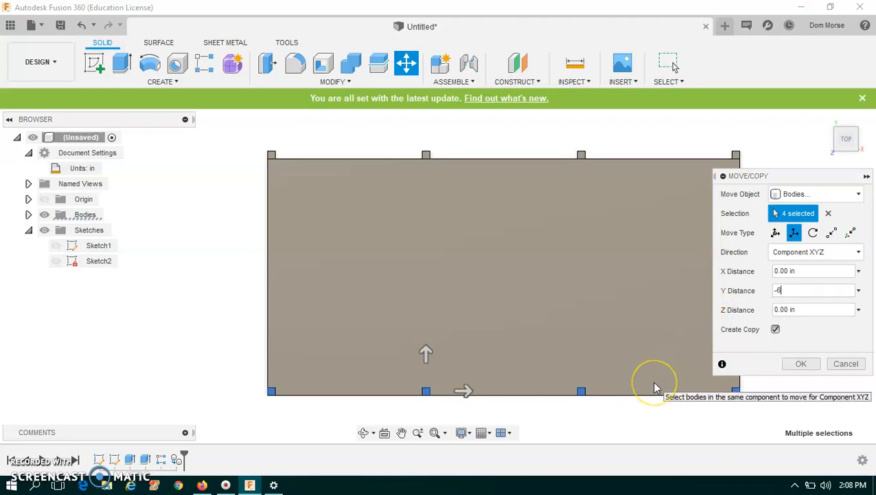
- Try a Y distance of -6+5mm for the copied cubes, and remove the 5 mm addition
type("+5mm")
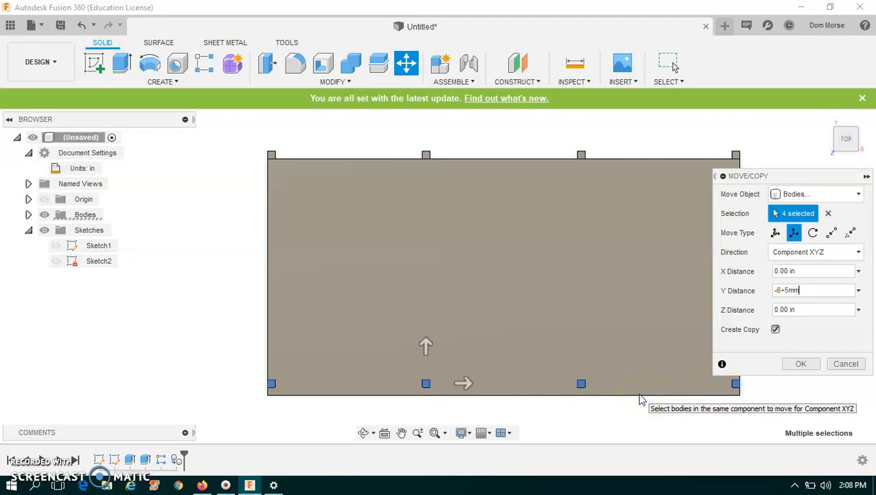
left_click(612, 408)
key("BackSpace")
key("BackSpace")
key("BackSpace")
key("BackSpace")
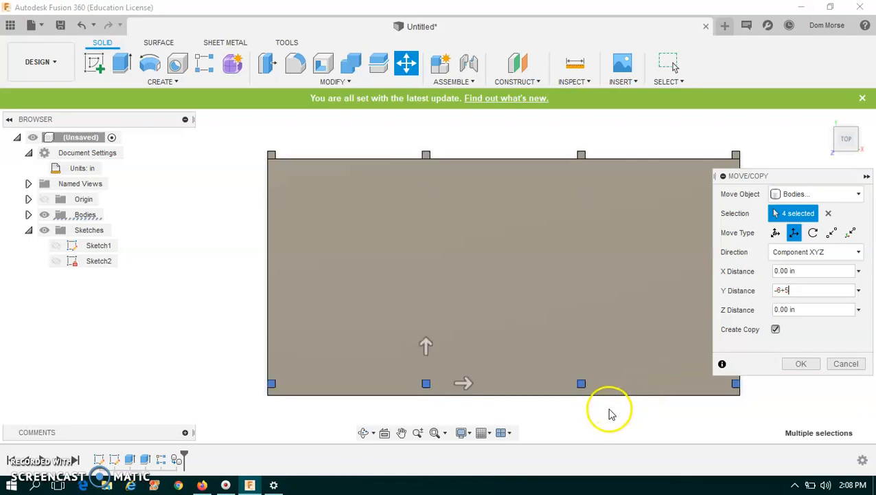
- Set the Y distance to -6-5mm and complete the copy of the four cubes below the plate's lower edge
type("-6.5mm")
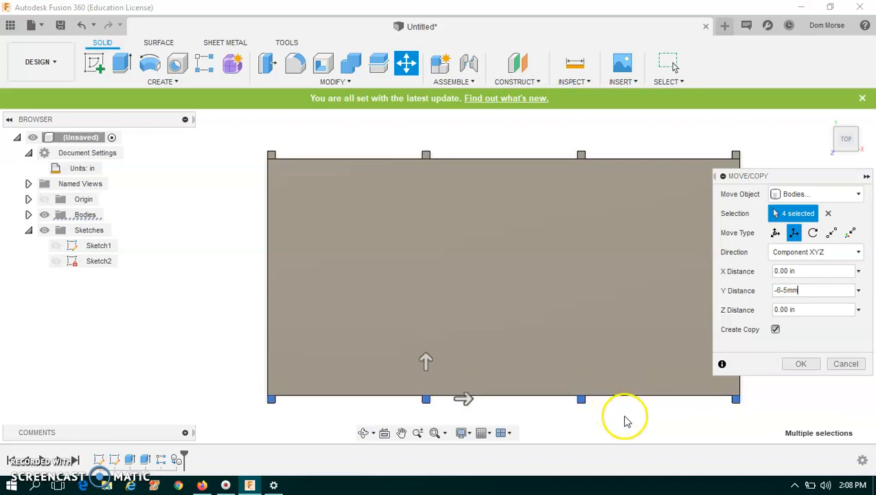
left_click(804, 363)
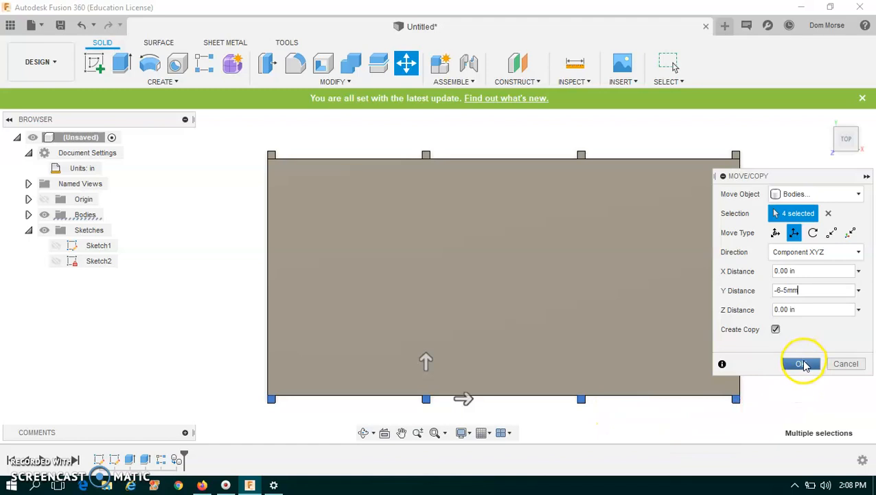